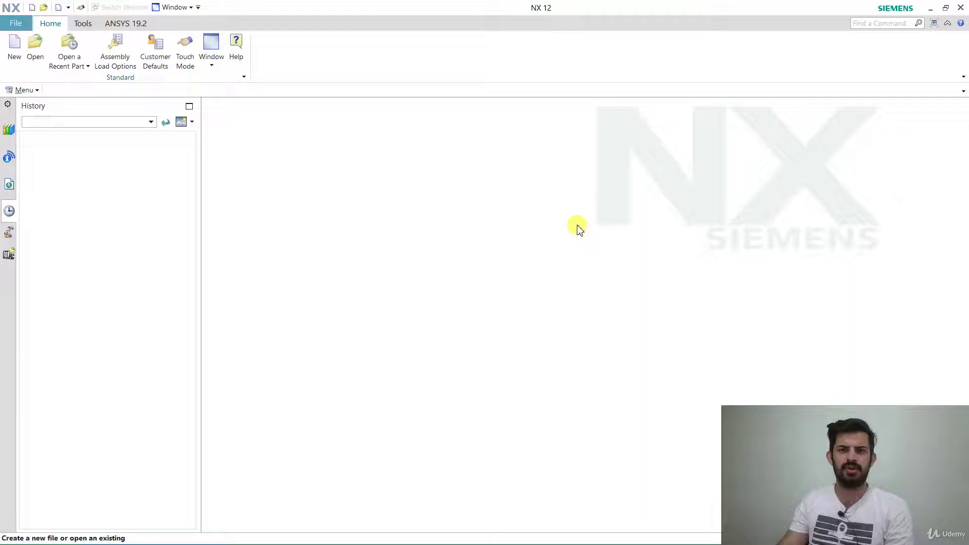
Create a new millimetre part from the Model template, named intersection curve.prt.
left_click(13, 45)
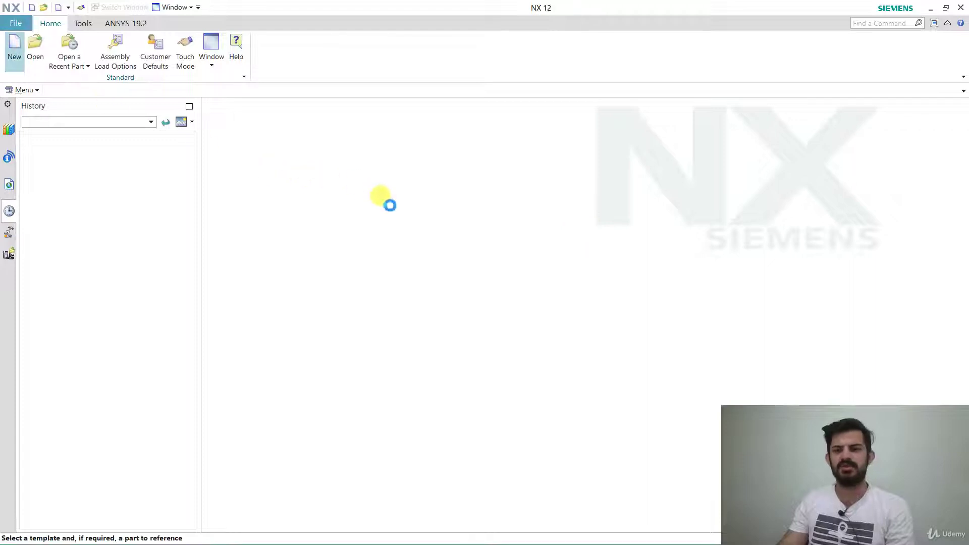
type("intersection curve.prt")
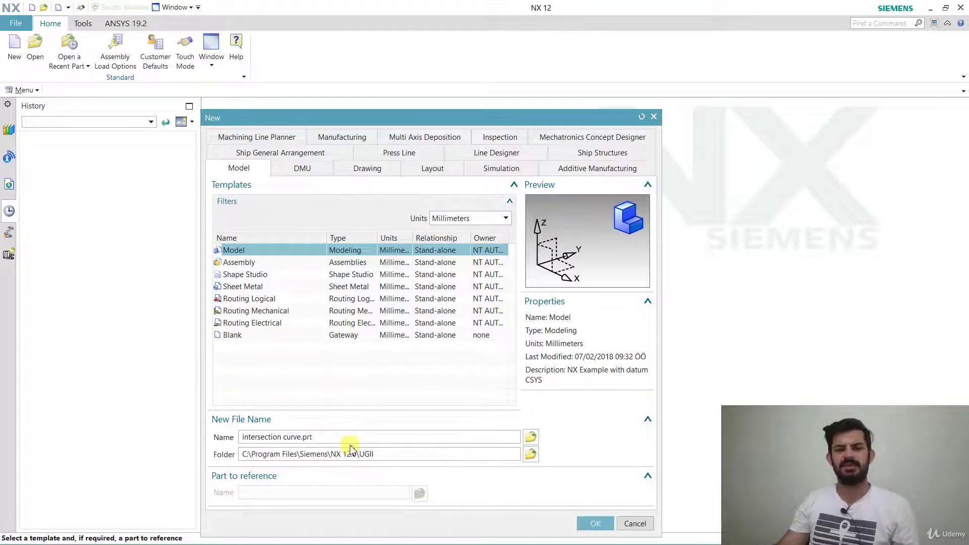
left_click(581, 527)
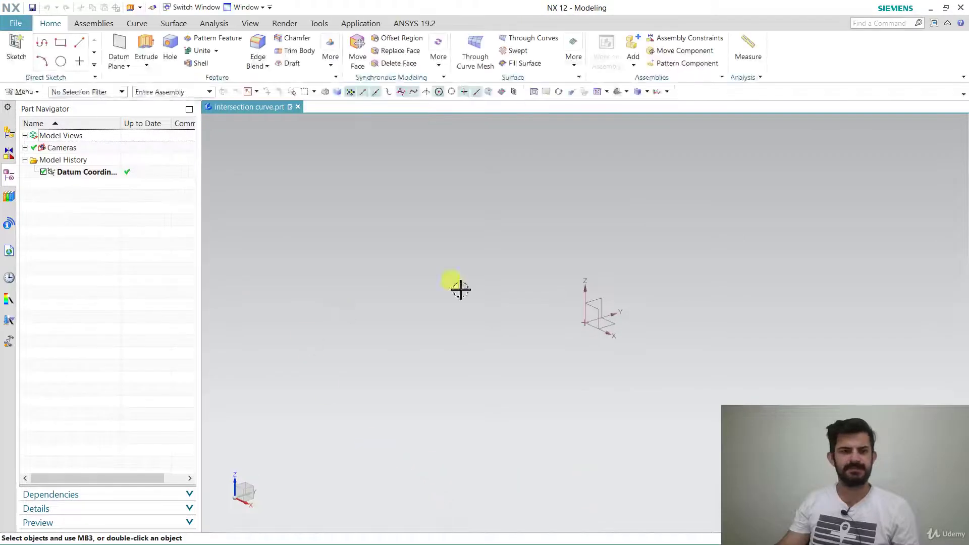
Start a sketch on the default XY plane and place the first four points of a degree 5 through-points Studio Spline below the origin.
left_click(16, 48)
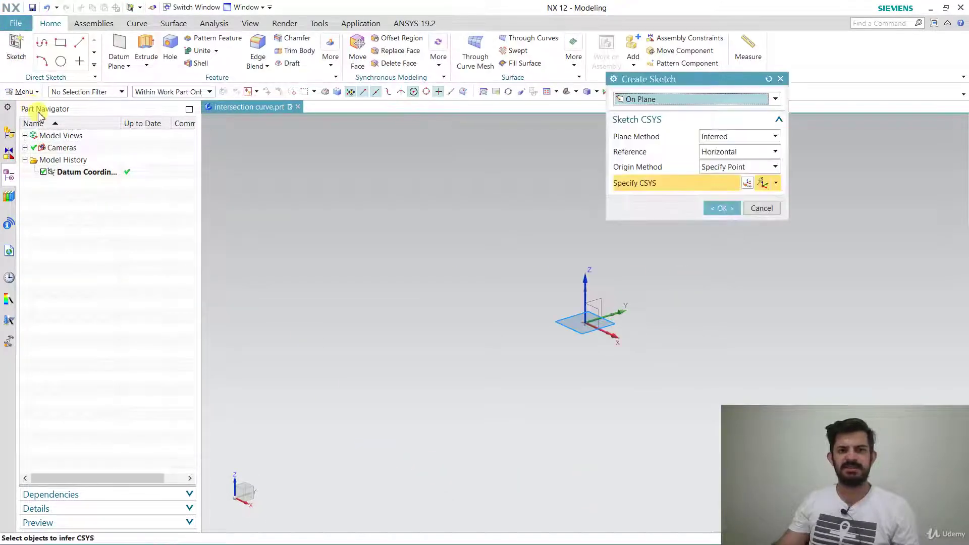
middle_click(644, 115)
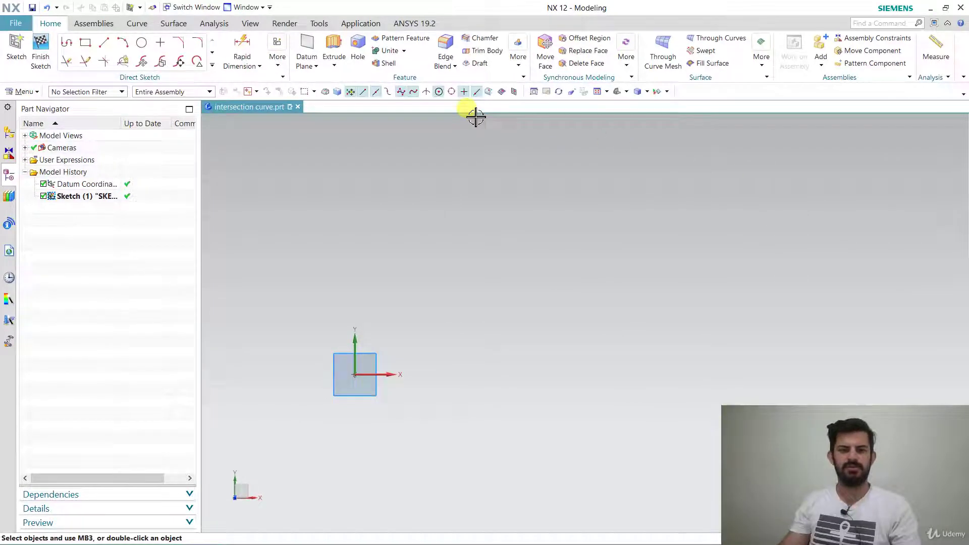
left_click(137, 23)
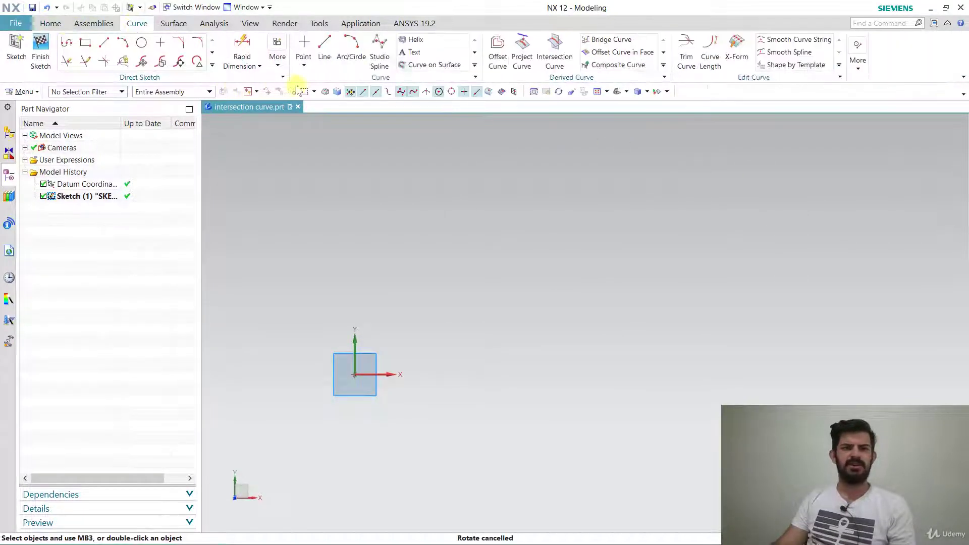
left_click(379, 46)
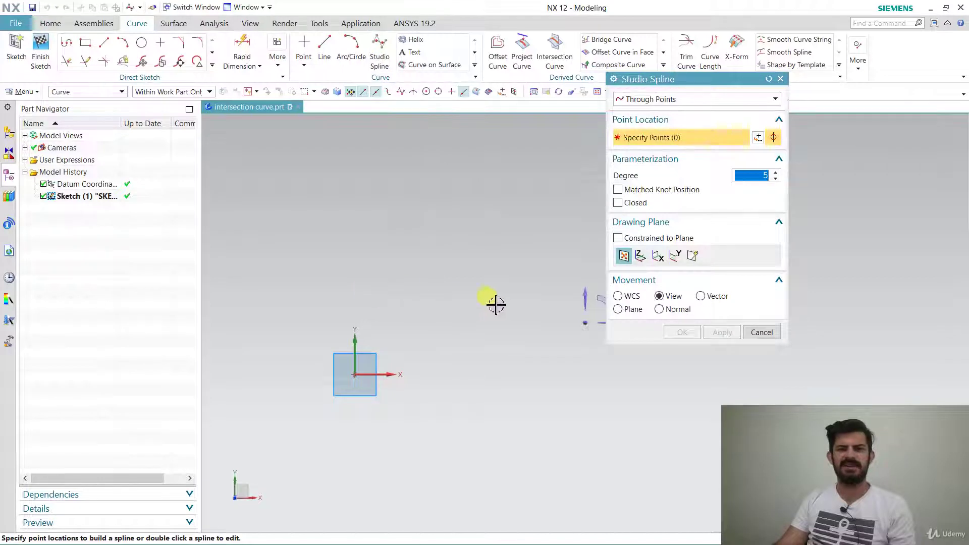
scroll(426, 287, "down", 3)
left_click(245, 425)
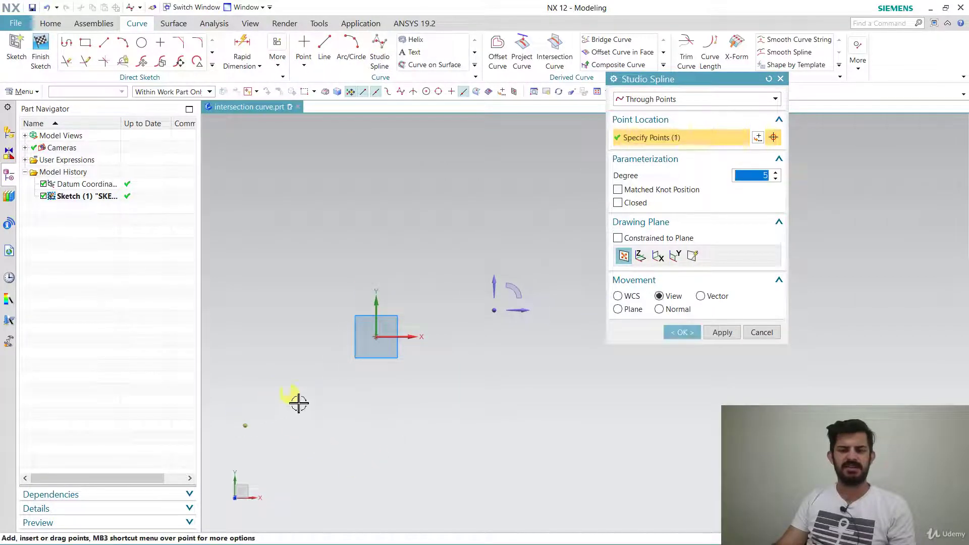
left_click(370, 396)
left_click(540, 441)
left_click(662, 413)
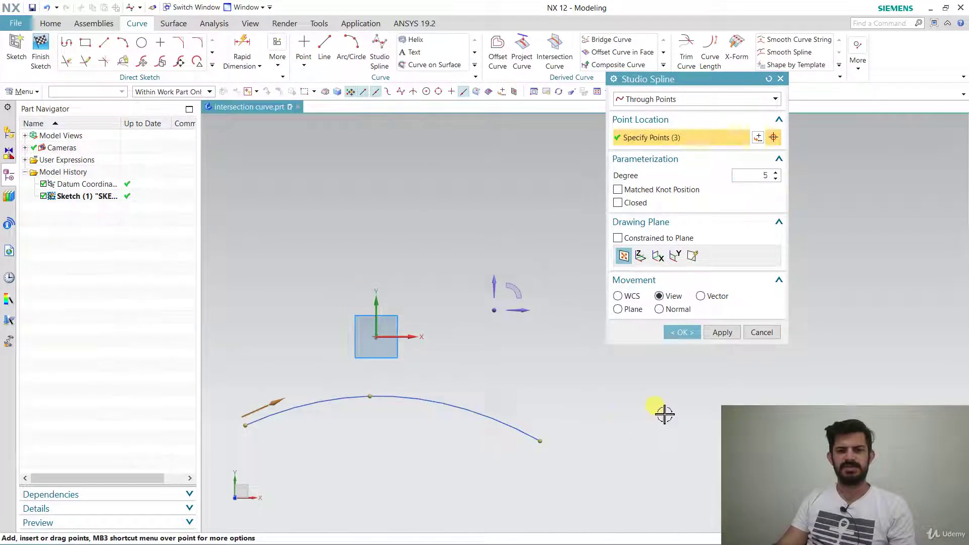
Extend the wavy spline in the +X direction with two more points and create it.
scroll(702, 407, "down", 5)
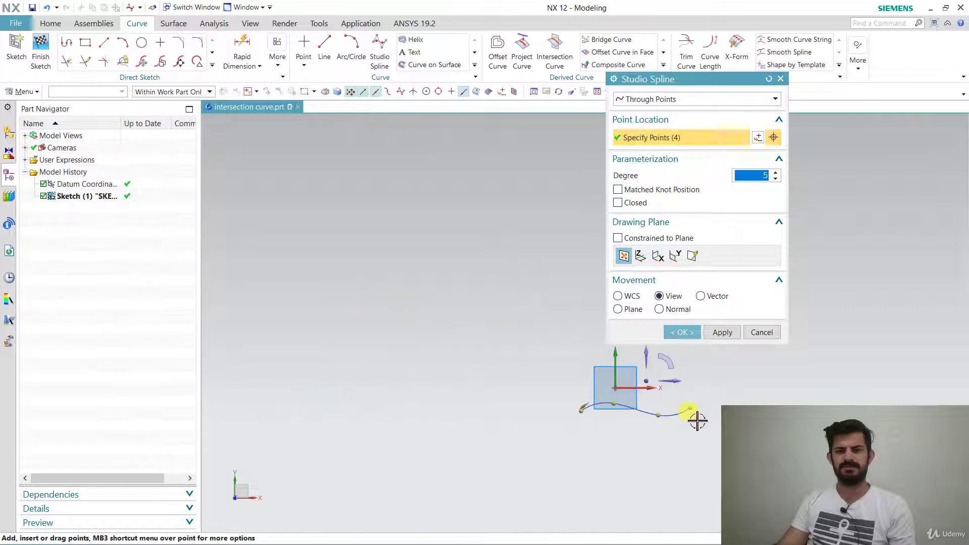
scroll(683, 451, "up", 5)
scroll(482, 245, "down", 5)
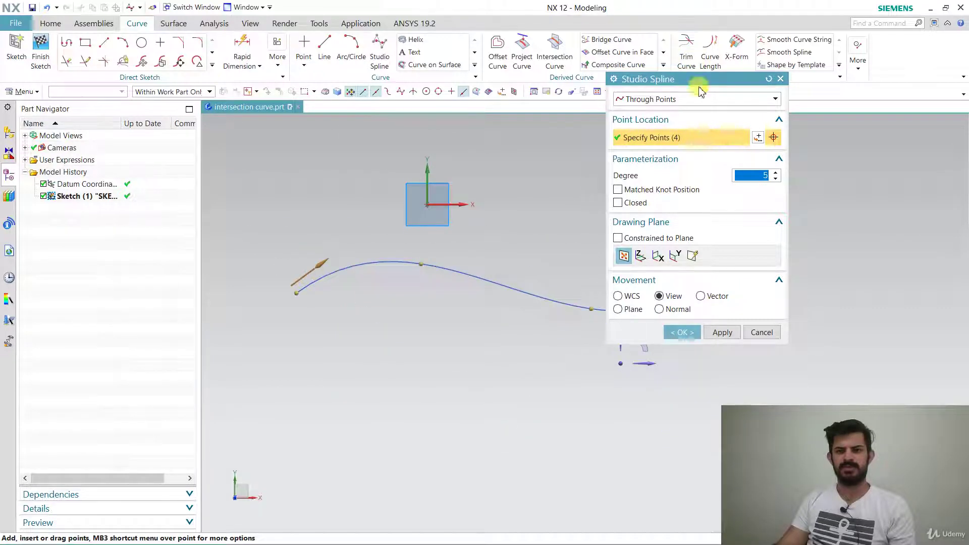
left_click_drag(696, 79, 236, 108)
left_click(840, 262)
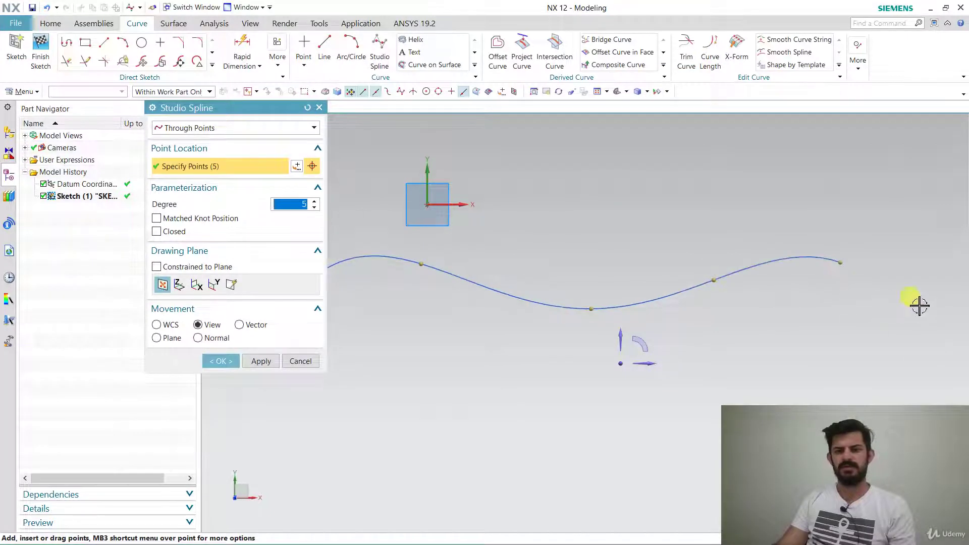
left_click(917, 302)
left_click(238, 360)
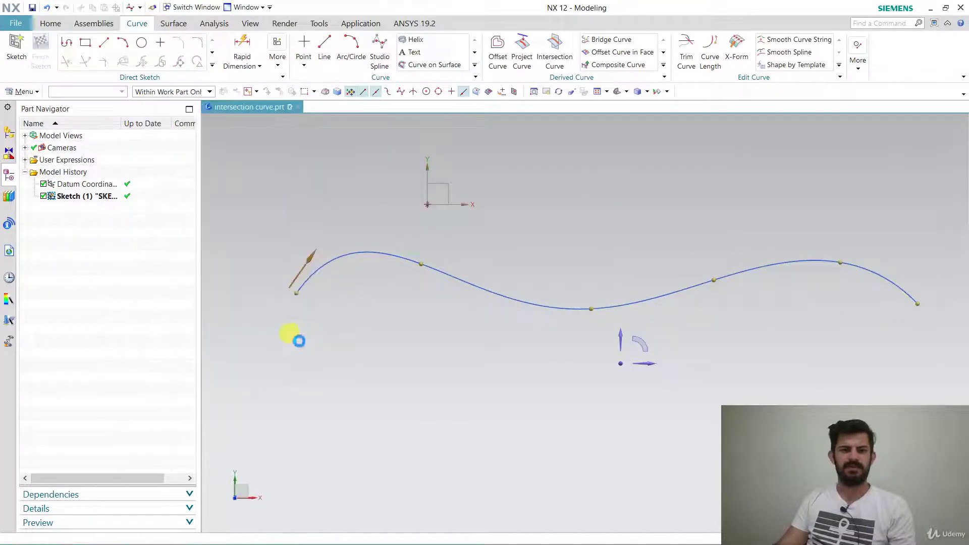
Begin an Extrude of the wavy spline with its limits set to Symmetric Value.
left_click(51, 23)
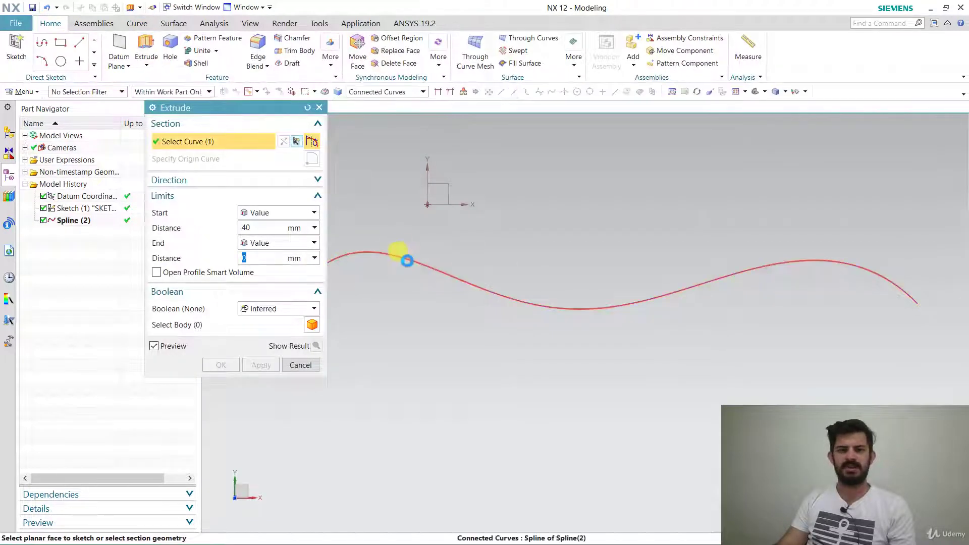
left_click(407, 260)
left_click(259, 213)
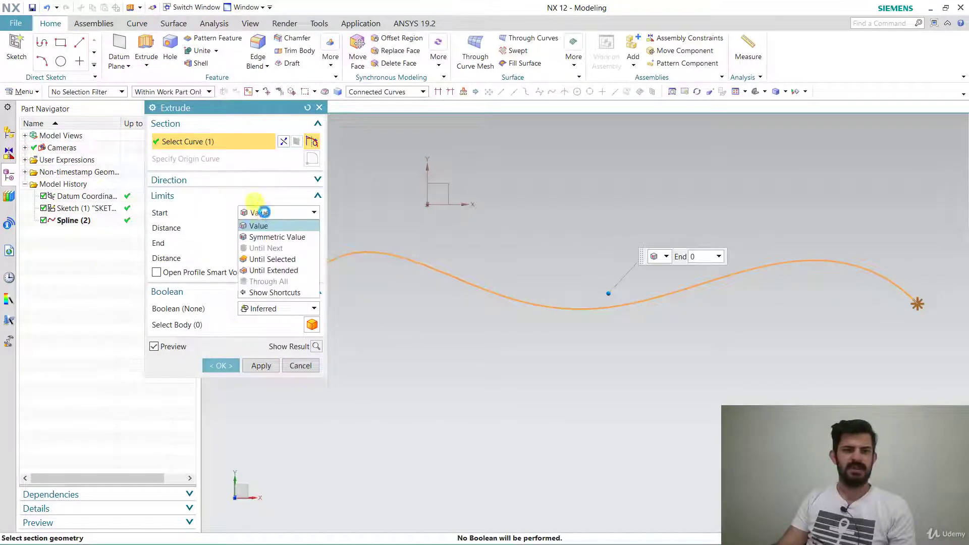
left_click(293, 237)
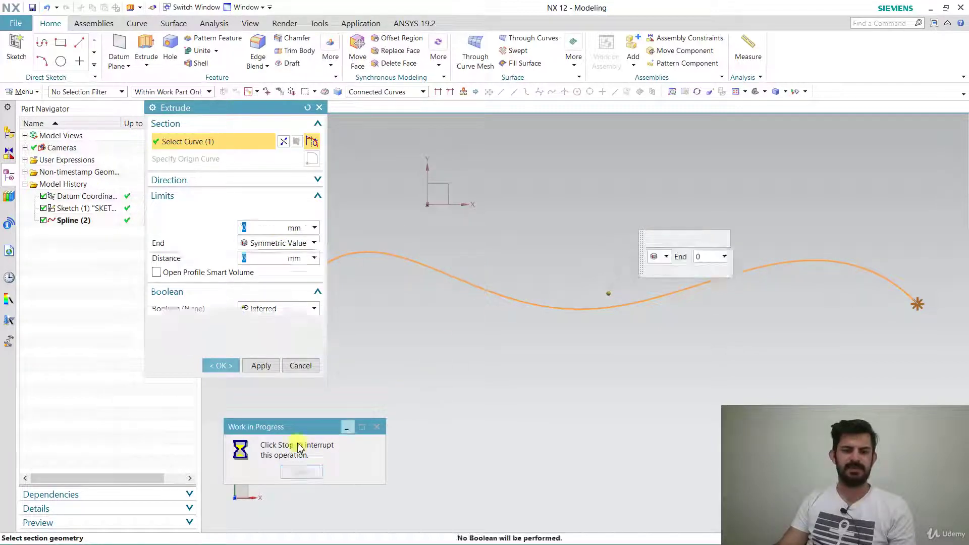
key("Return")
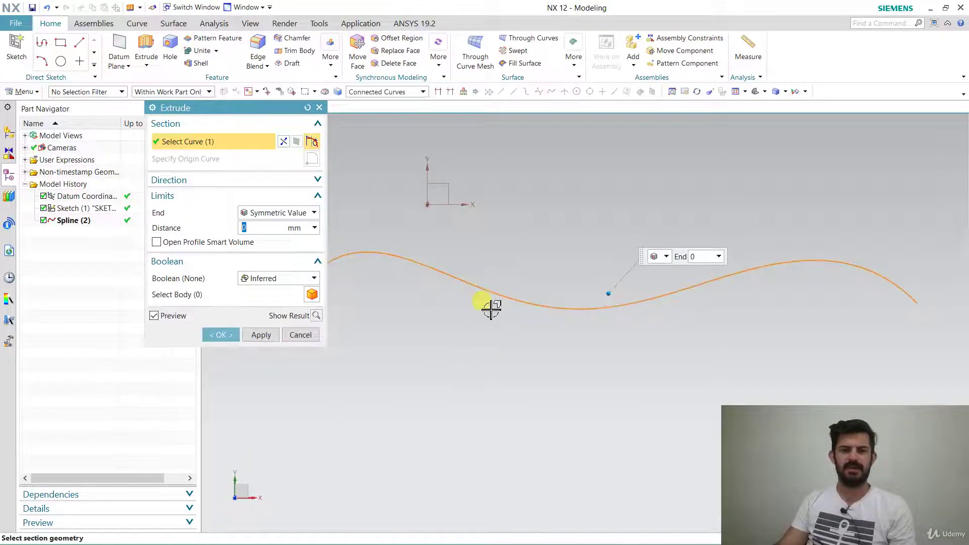
Set the curve selection rule to Single Curve and the symmetric extrude distance to 15 mm.
left_click(389, 91)
left_click(374, 103)
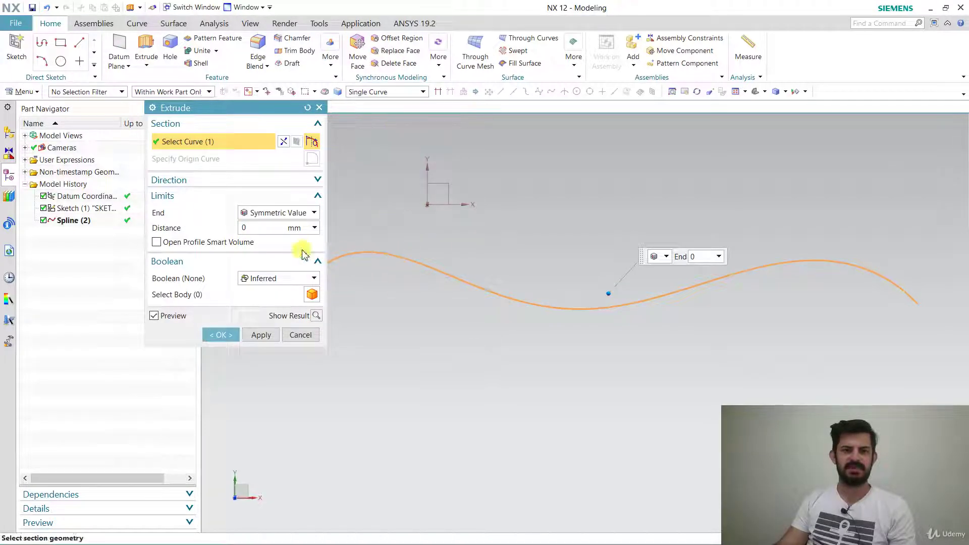
left_click(283, 212)
left_click(277, 236)
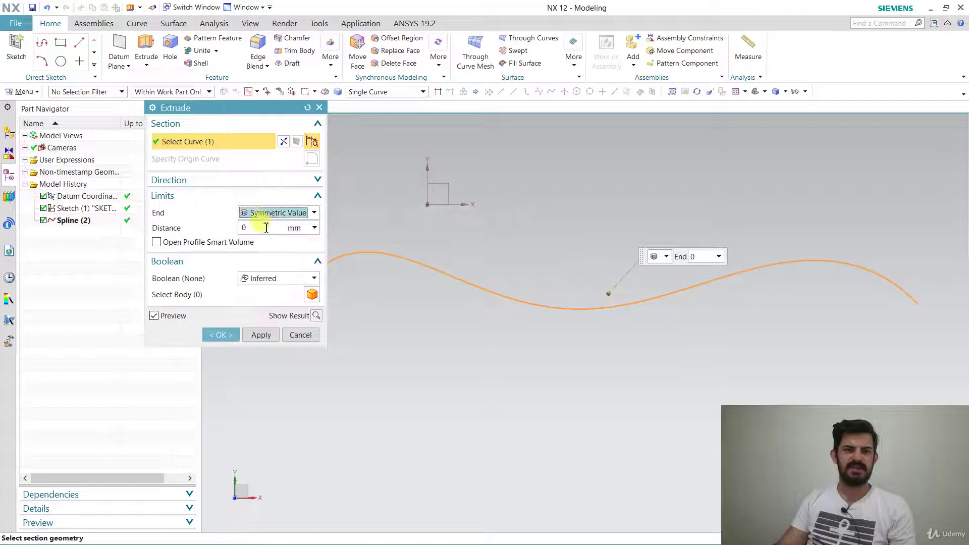
left_click(265, 231)
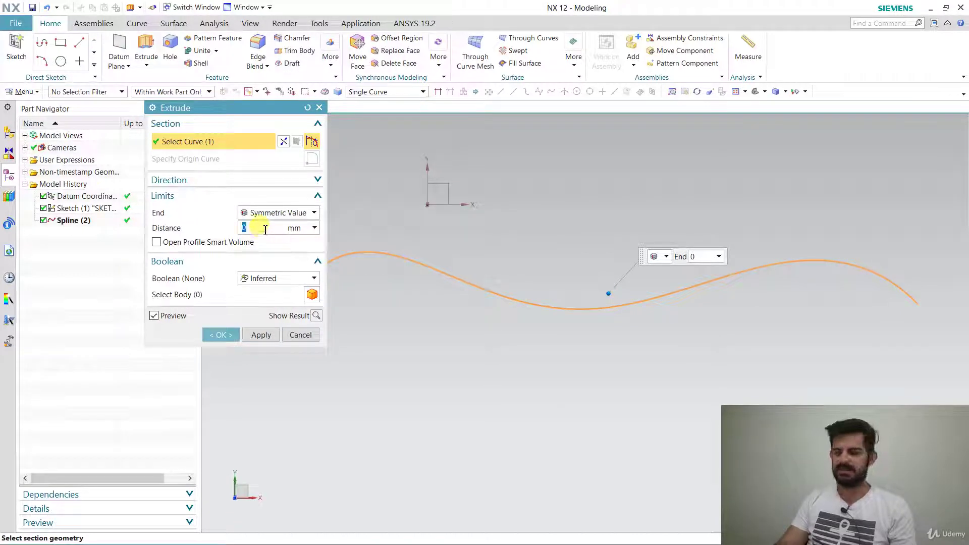
double_click(265, 229)
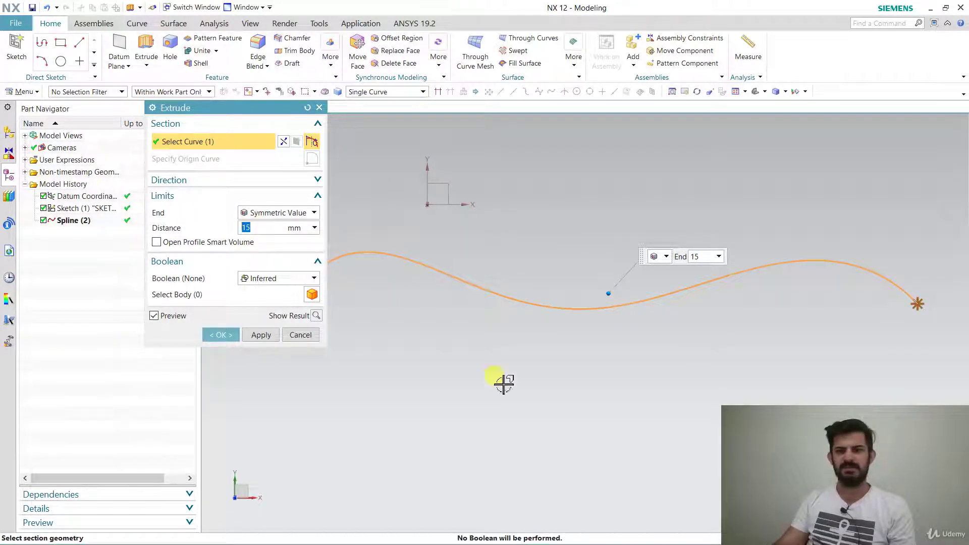
Set the symmetric extrude distance to 40 mm and create the wavy surface.
middle_click_drag(513, 412, 520, 433)
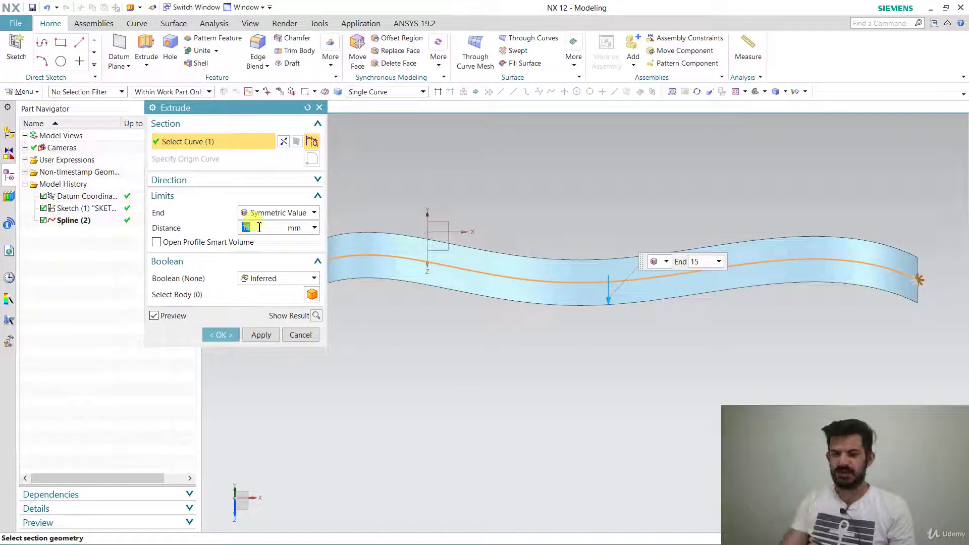
double_click(259, 227)
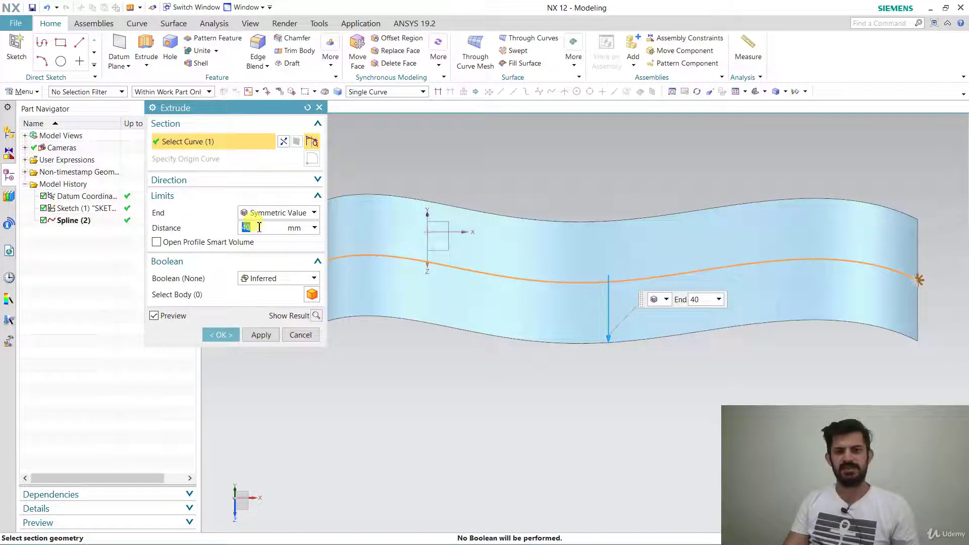
left_click(222, 334)
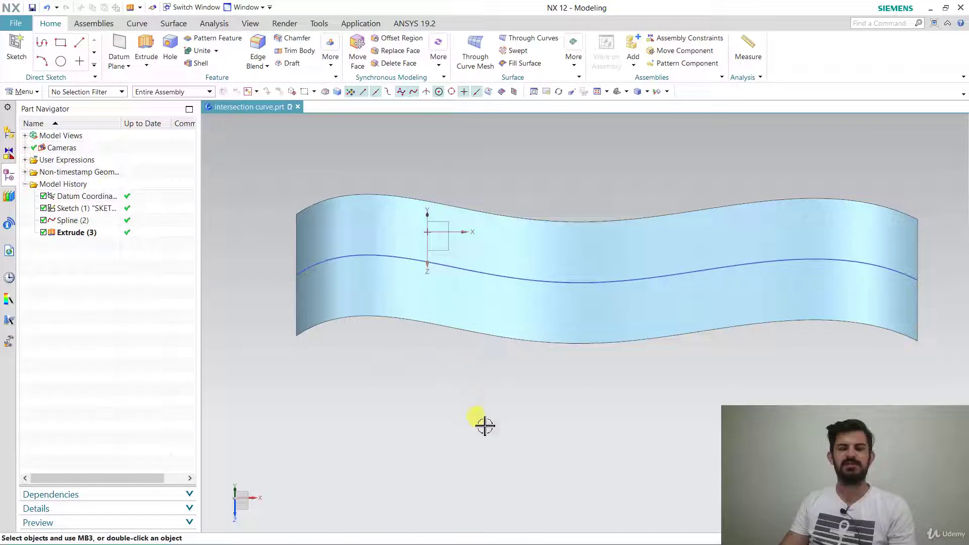
Try to start a new sketch on the default XY plane, and exit it without drawing anything.
middle_click_drag(503, 404, 496, 394)
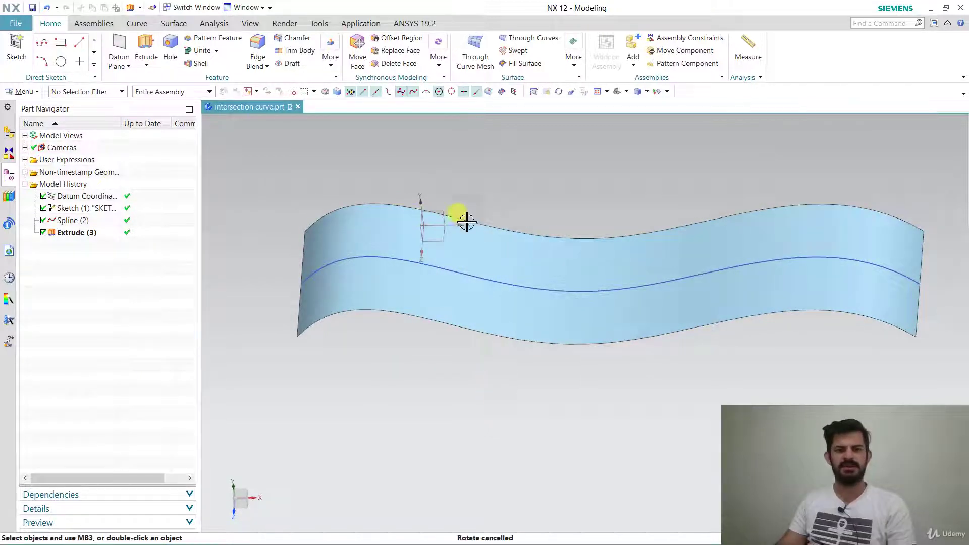
left_click(16, 49)
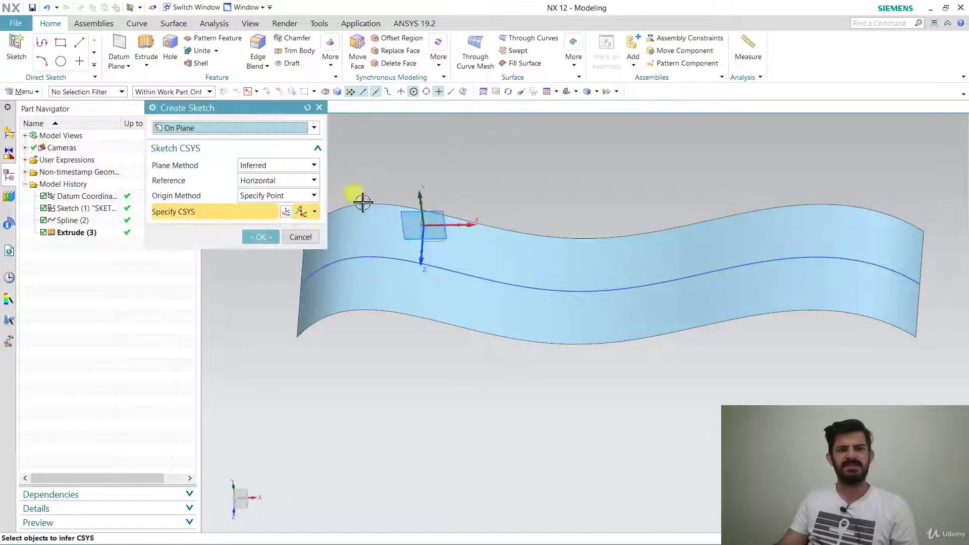
middle_click_drag(455, 257, 788, 292)
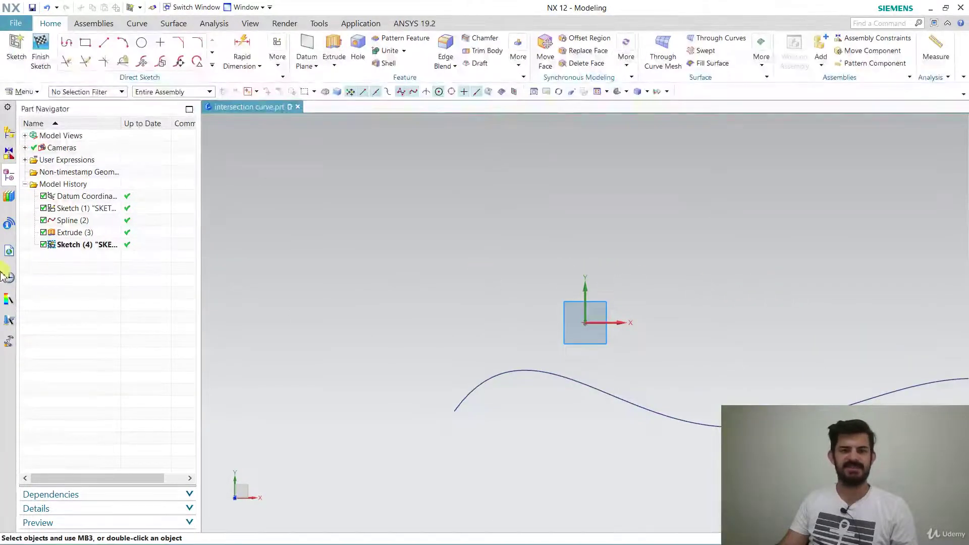
left_click(44, 53)
Try to place a new sketch by picking the datum coordinate system at its X axis, and exit the empty sketch.
left_click(16, 48)
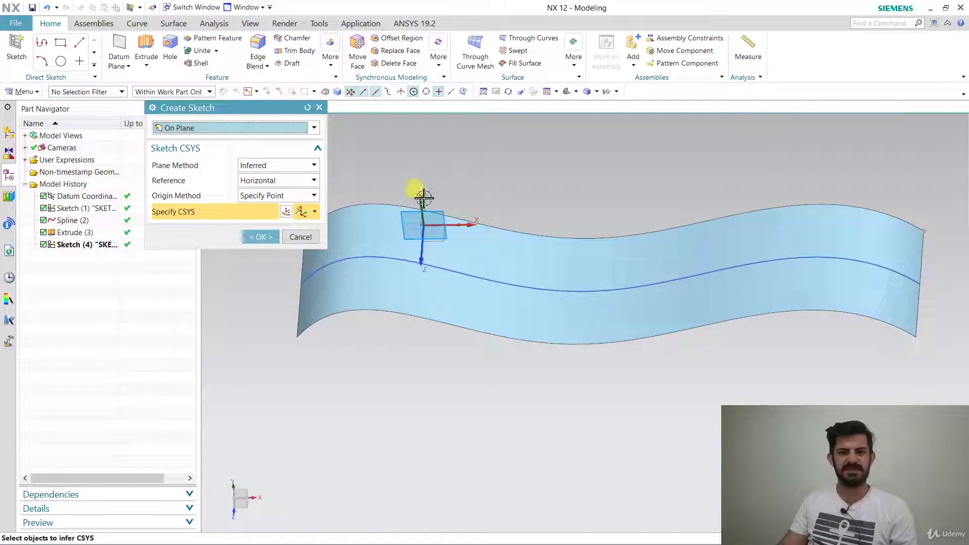
left_click(472, 225)
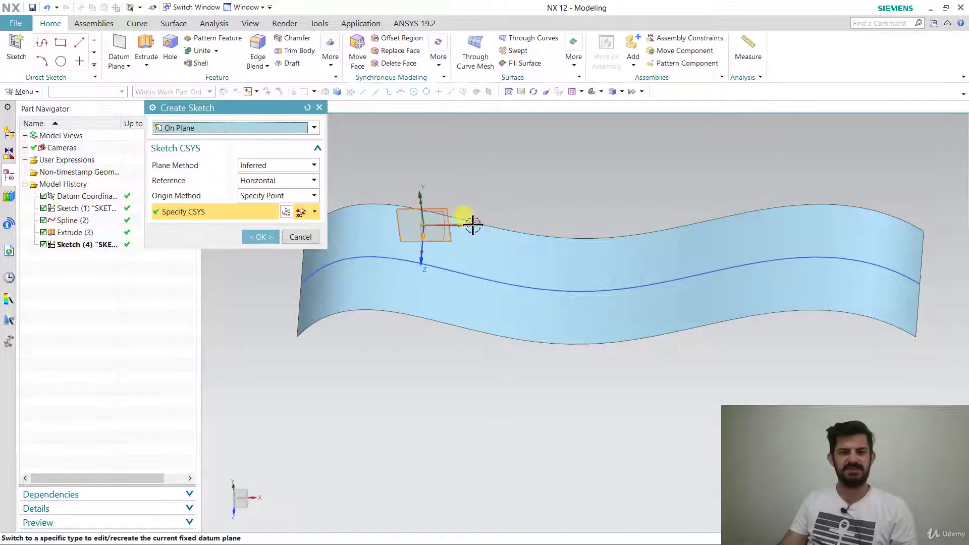
middle_click(493, 165)
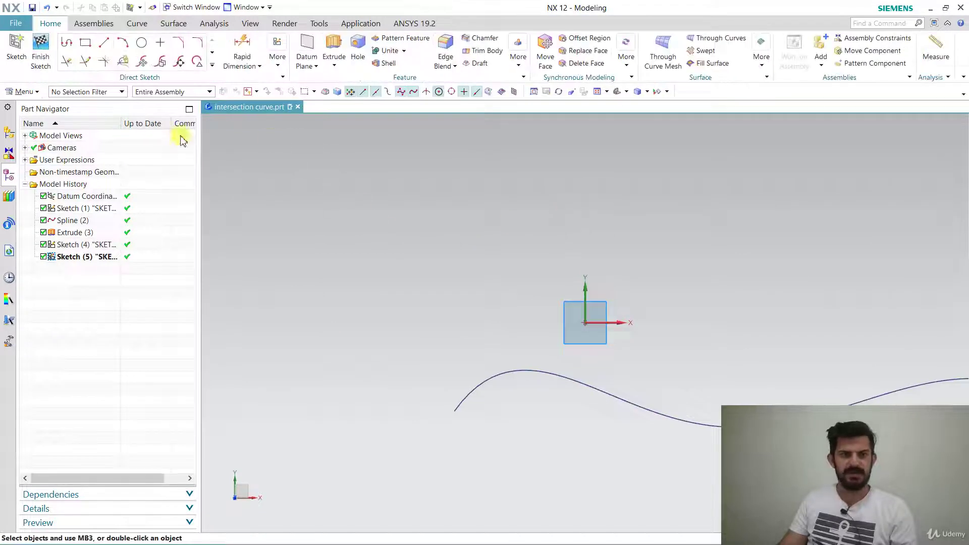
left_click(41, 57)
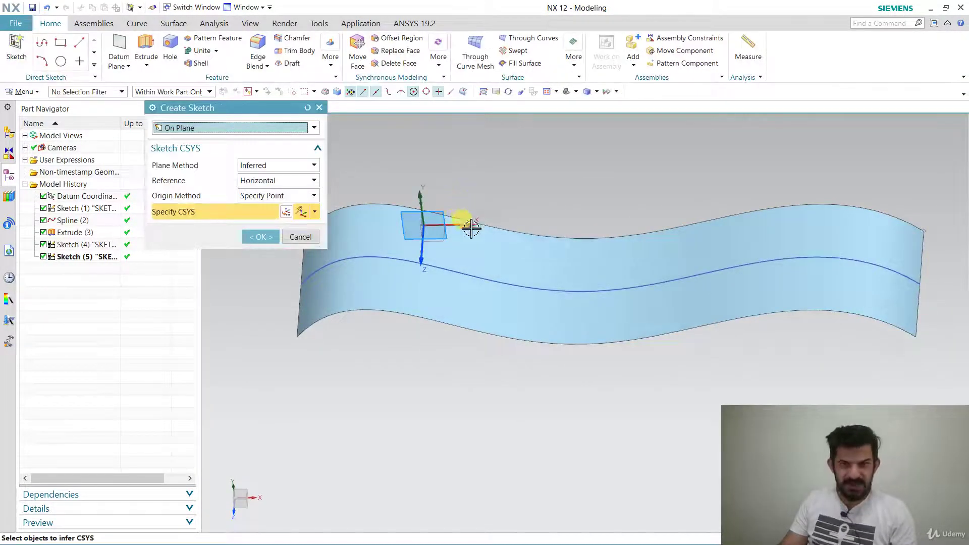
Try again to define the sketch plane from the datum X axis, check its orientation against the surface, and exit the sketch.
left_click(471, 229)
left_click(256, 238)
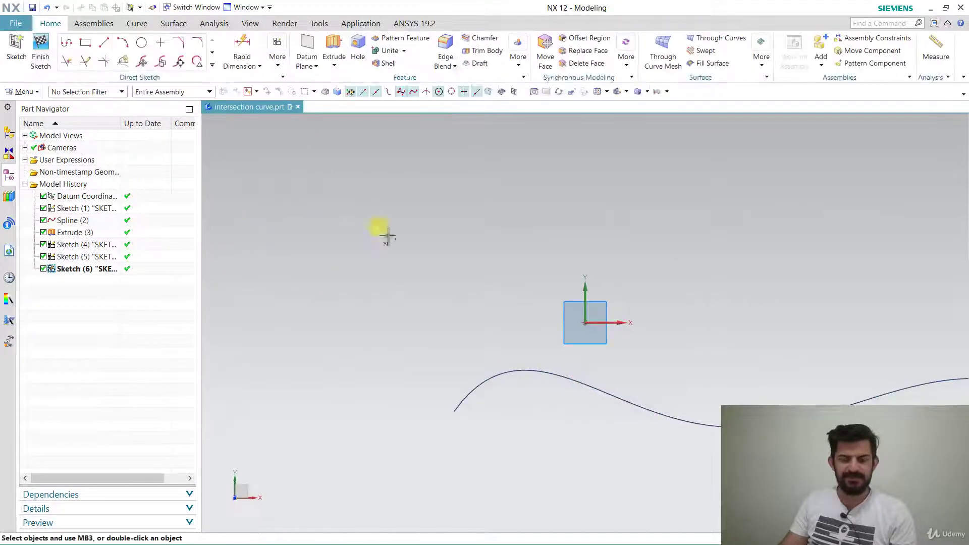
middle_click_drag(726, 236, 666, 305)
left_click(41, 53)
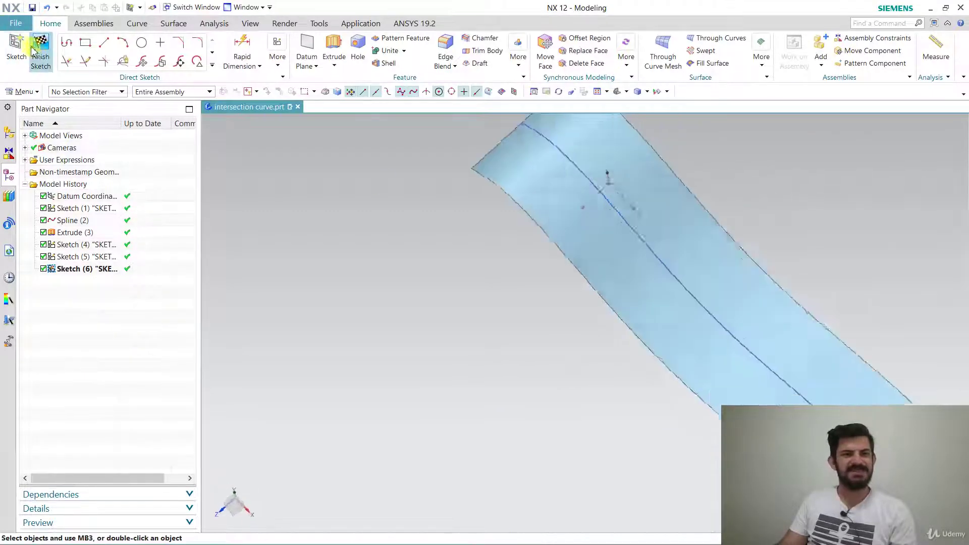
Create a new sketch on the XZ plane of the datum coordinate system.
middle_click_drag(611, 207, 617, 247)
left_click(16, 48)
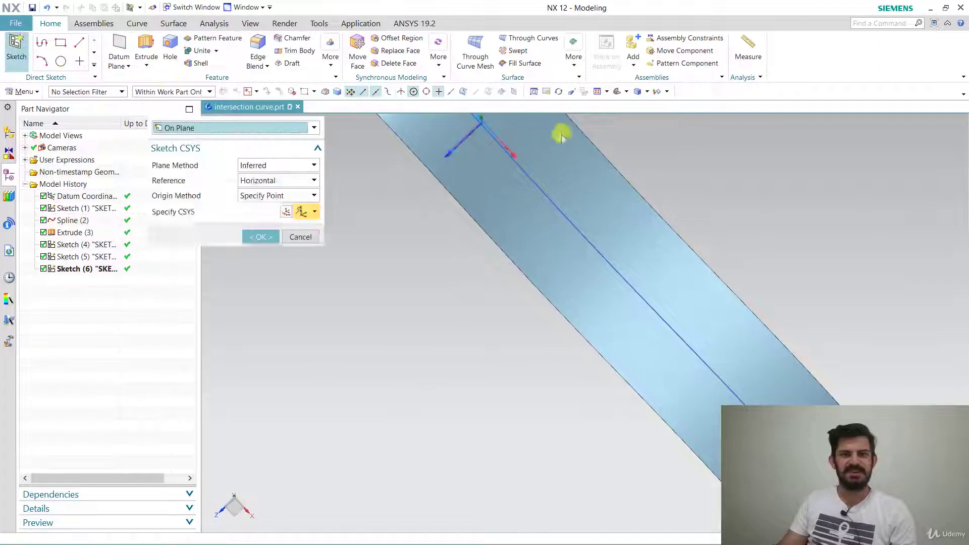
left_click(492, 137)
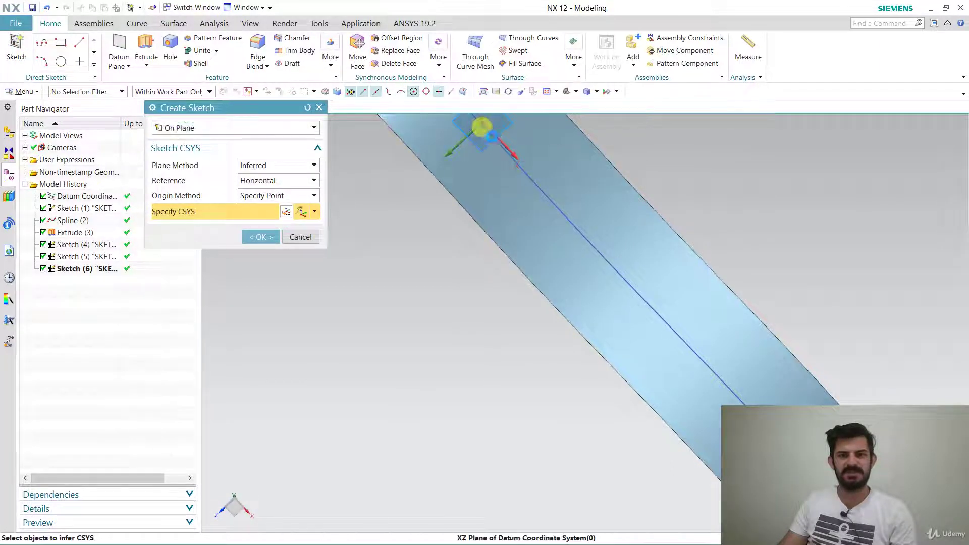
left_click(260, 237)
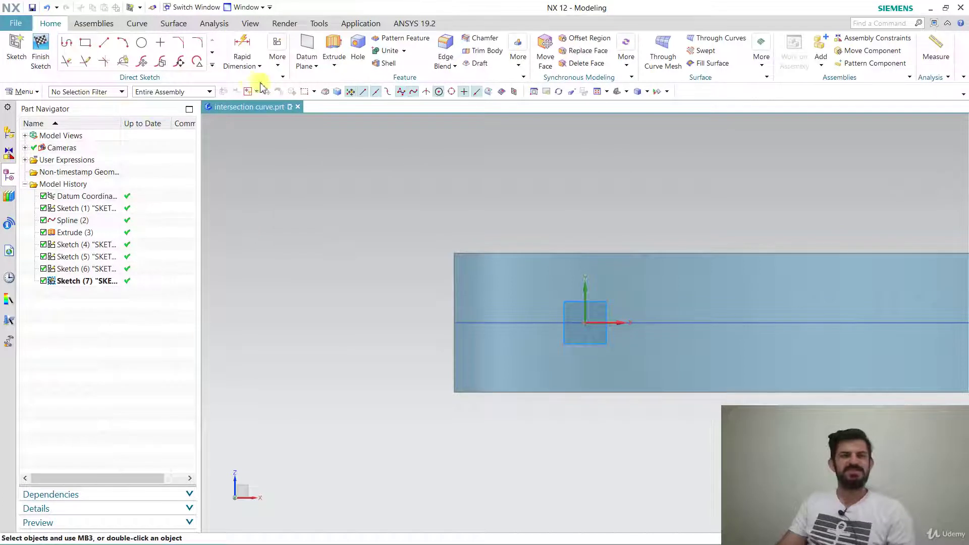
Draw a wavy degree 5 Studio Spline through six points along the length of the strip surface.
left_click(135, 23)
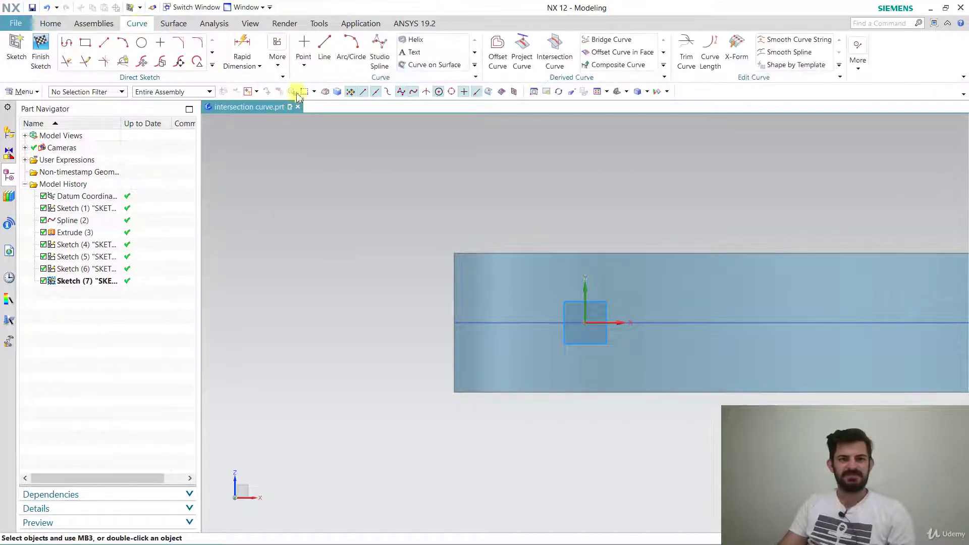
left_click(374, 59)
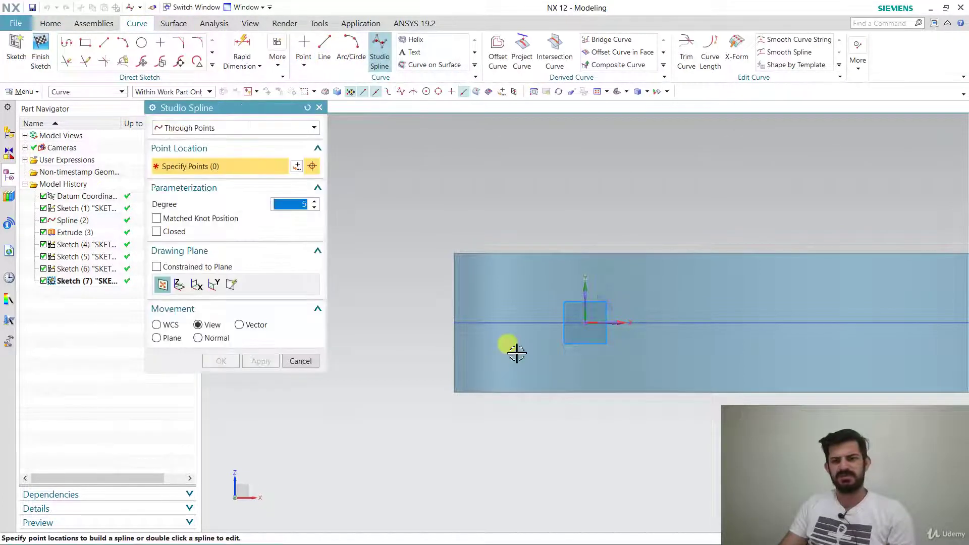
left_click(515, 351)
left_click(573, 292)
left_click(753, 345)
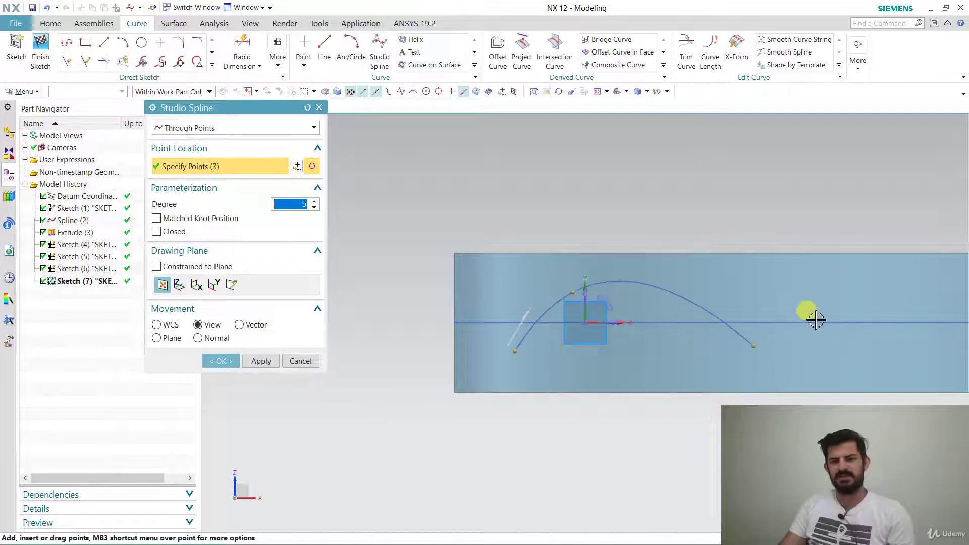
left_click(854, 310)
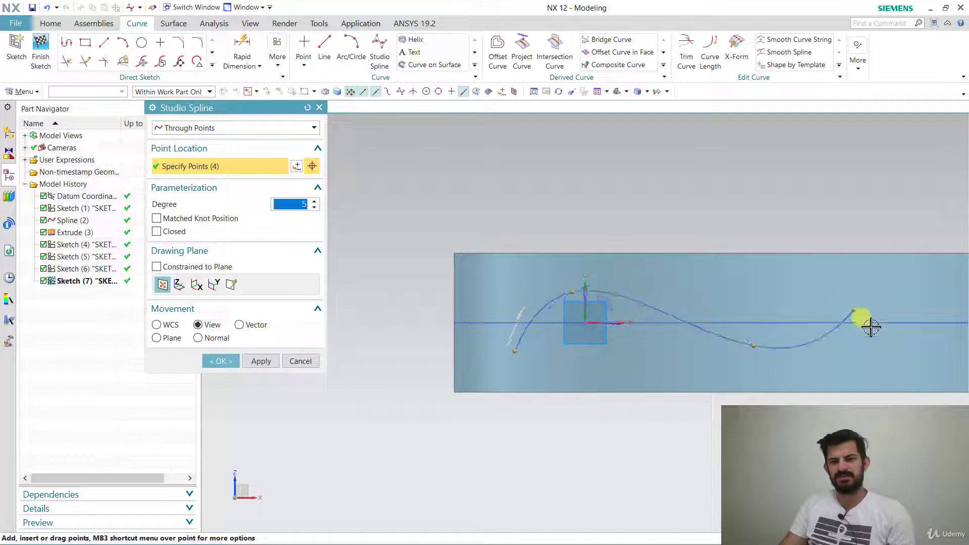
left_click(939, 292)
left_click(962, 338)
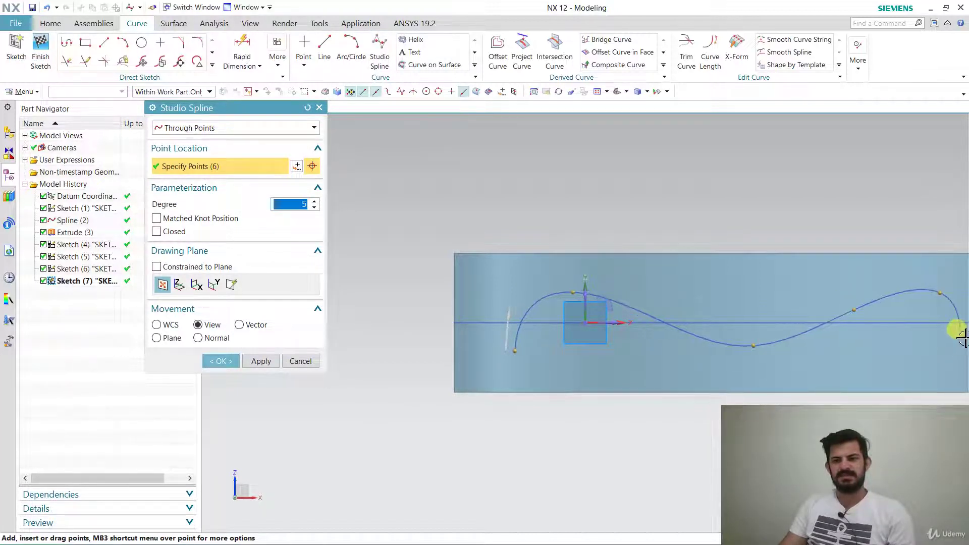
Undo the spline's last point, re-place it just inside the surface's far end, and create the spline.
key("ctrl+z")
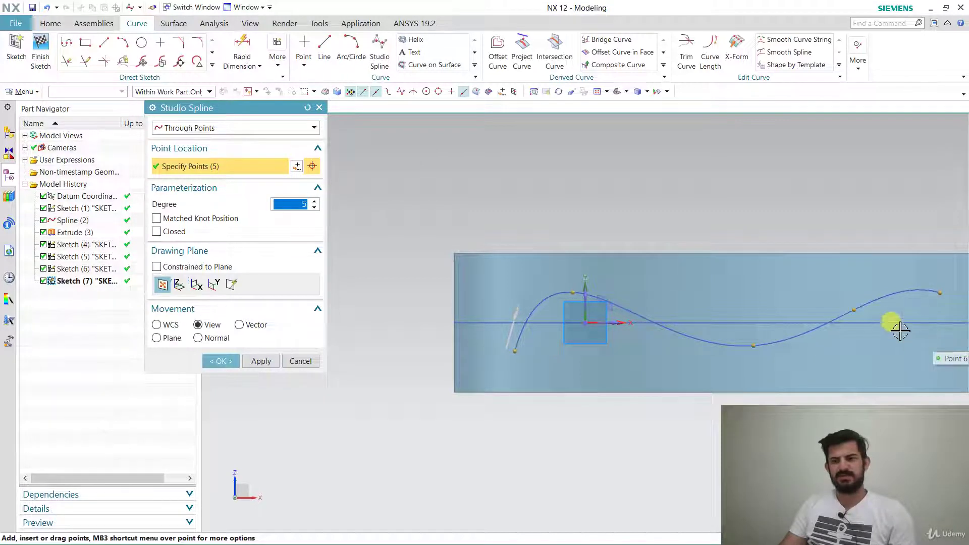
scroll(900, 330, "down", 2)
left_click(931, 352)
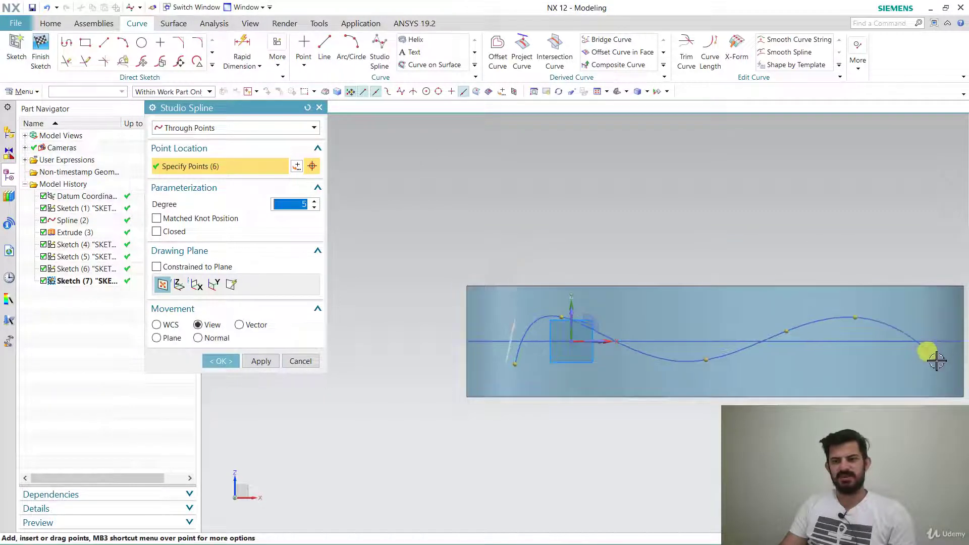
left_click(231, 360)
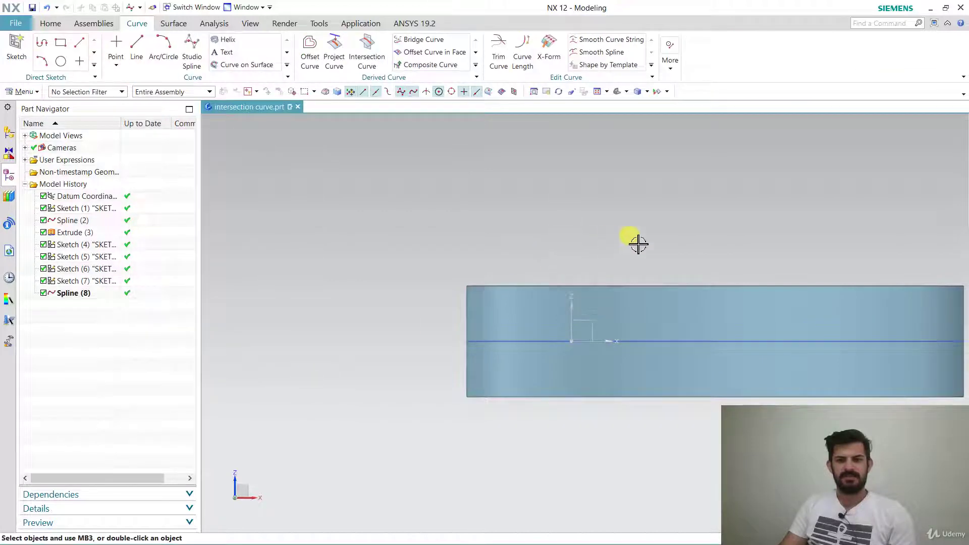
Start an Extrude of the new spline and set its limit to Symmetric Value.
middle_click_drag(638, 244, 596, 378)
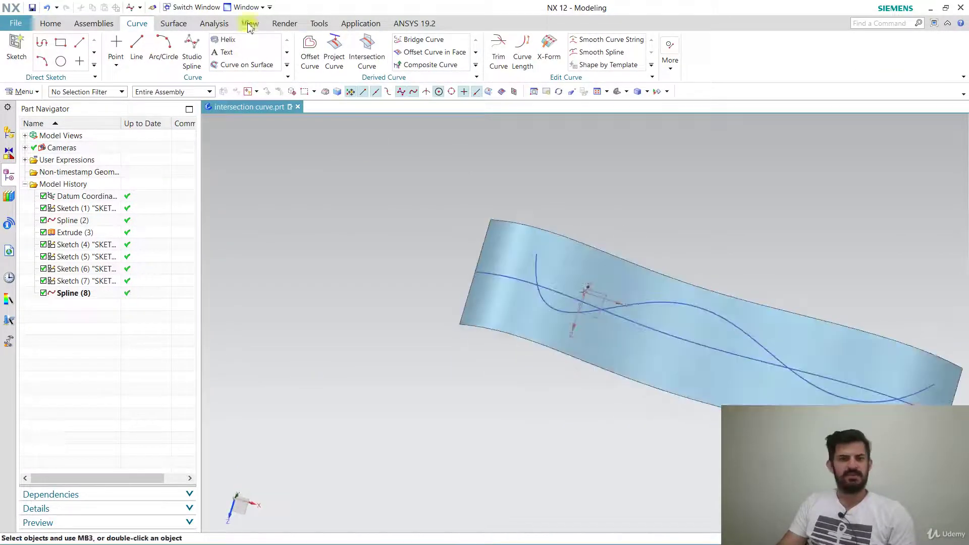
left_click(50, 24)
left_click(146, 48)
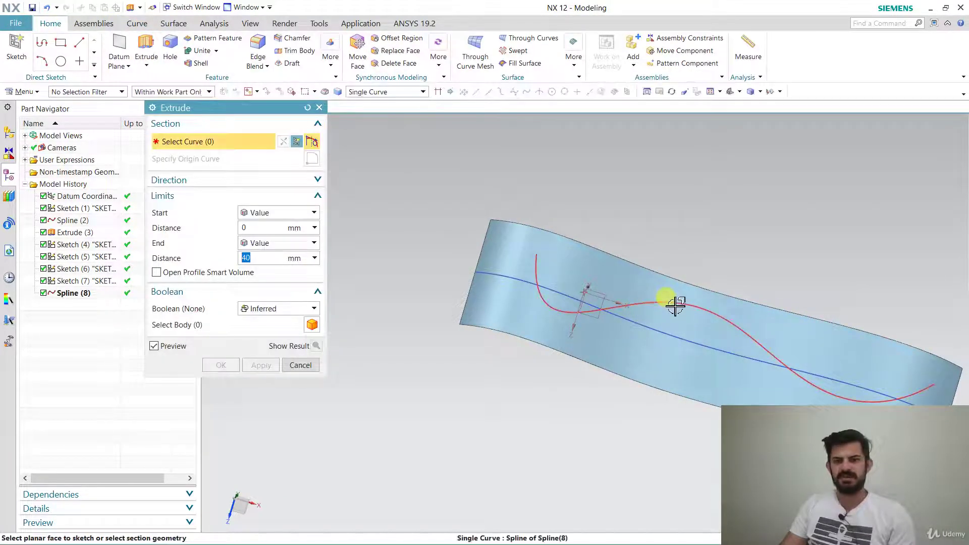
left_click(676, 302)
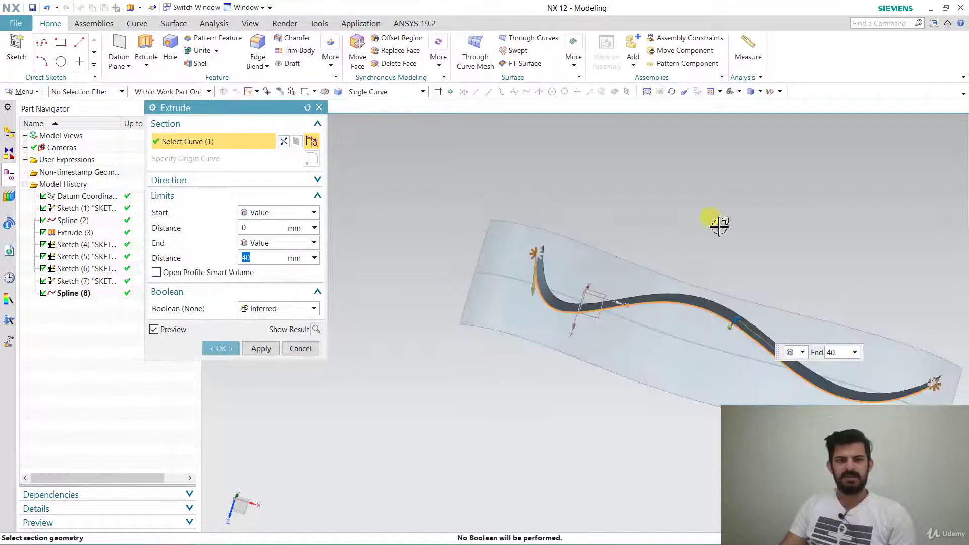
middle_click_drag(719, 227, 841, 143)
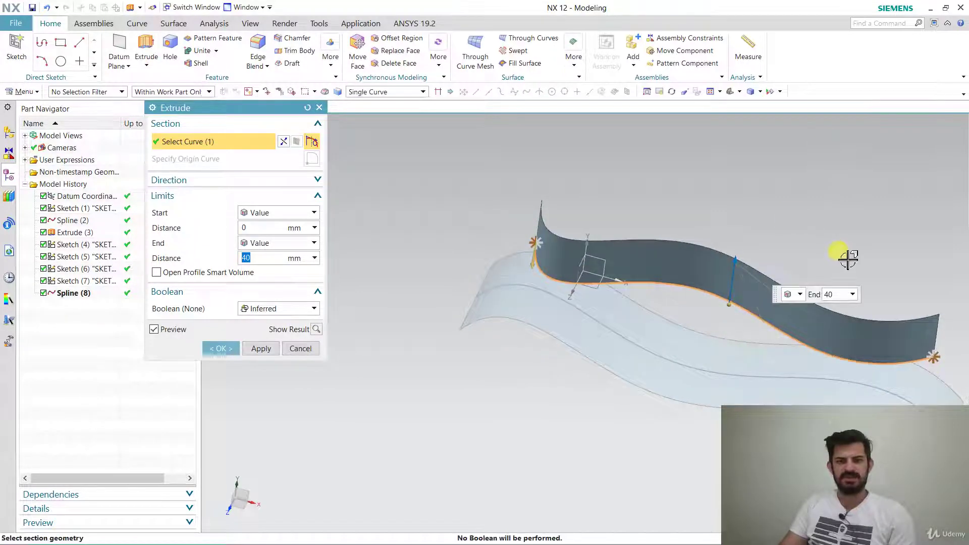
middle_click_drag(849, 259, 772, 234)
left_click(264, 212)
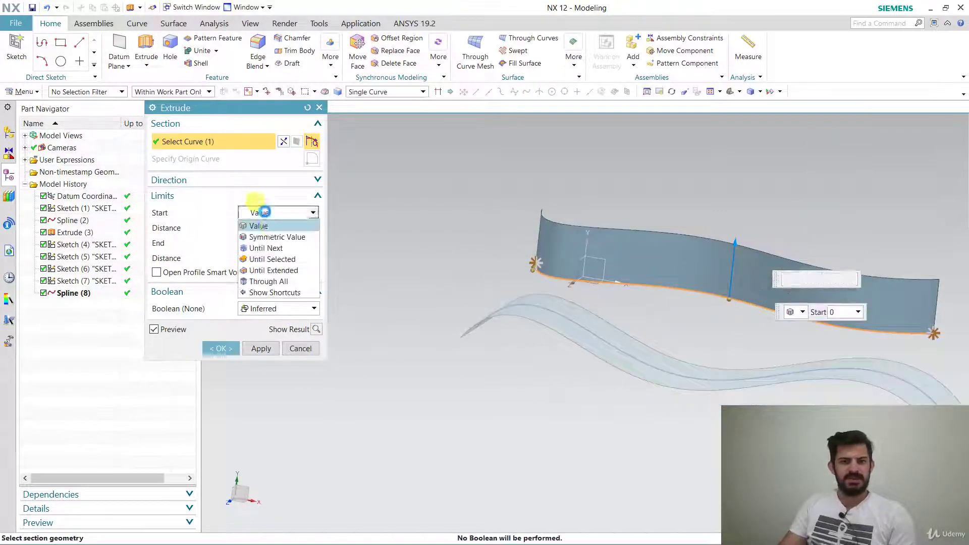
left_click(275, 237)
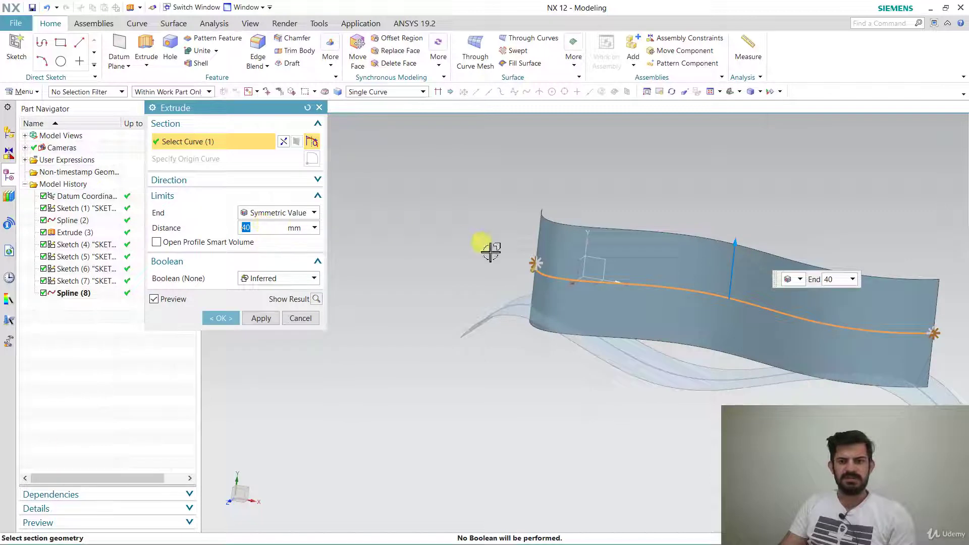
Increase the symmetric extrude distance through 60 and 80 mm to 100 mm and create the second surface.
mouse_move(561, 443)
middle_mouse_down()
mouse_move(559, 358)
mouse_move(585, 305)
mouse_move(558, 426)
middle_mouse_up()
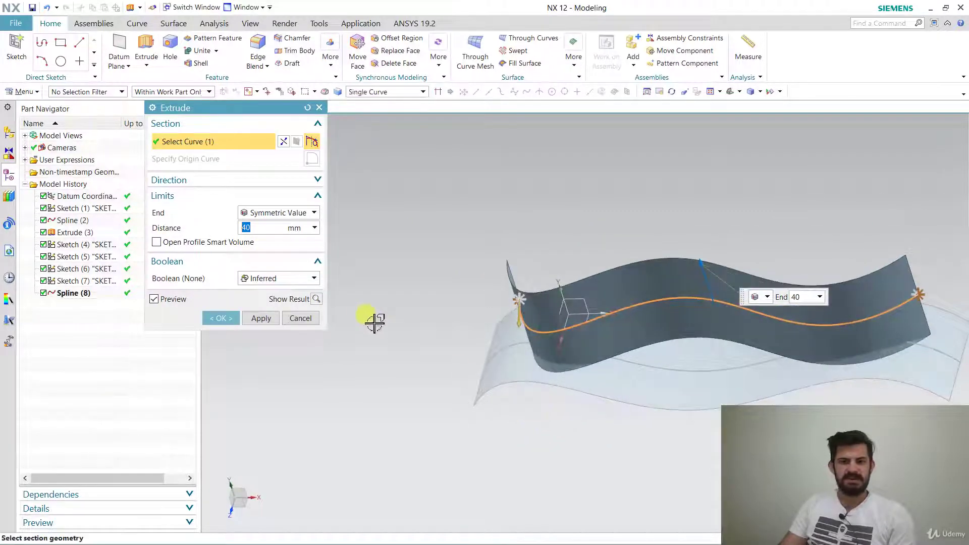
type("60")
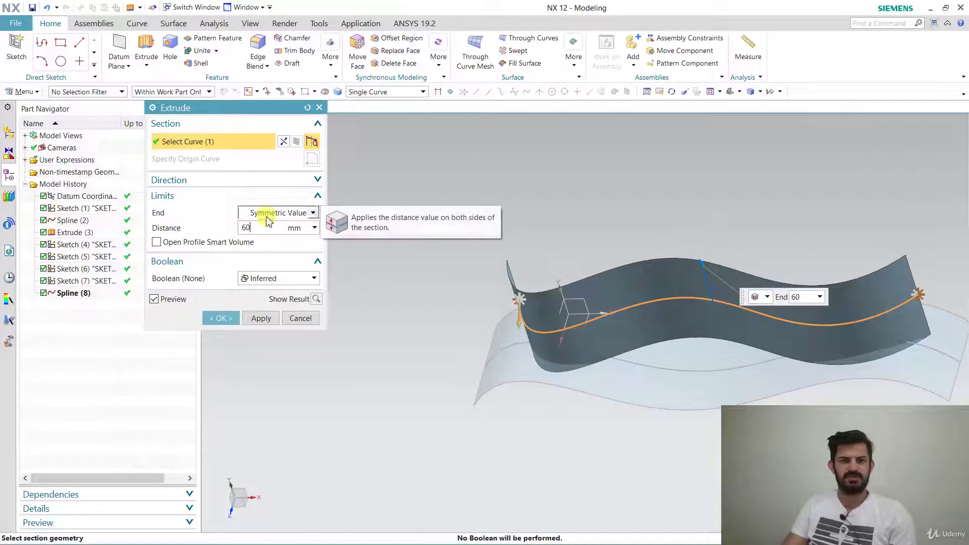
key("Tab")
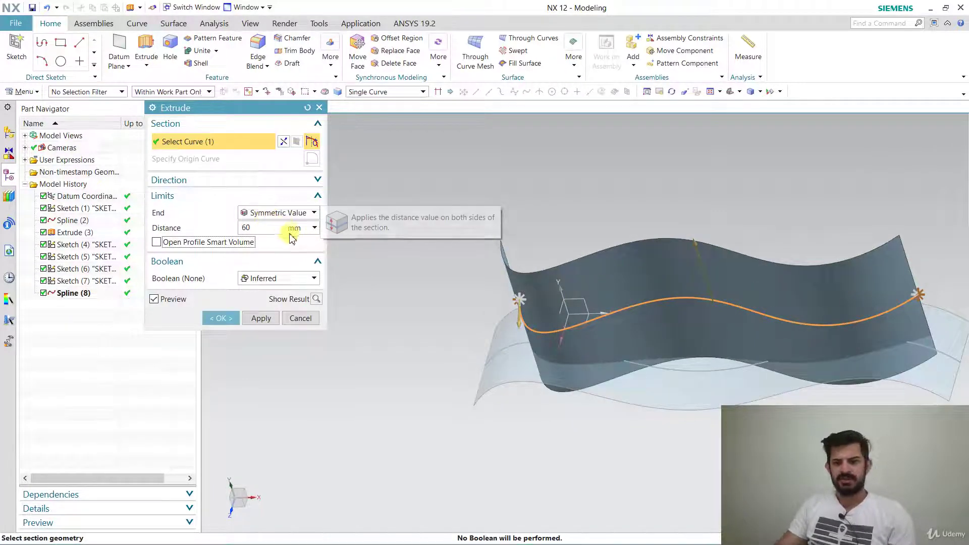
left_click(266, 229)
type("8")
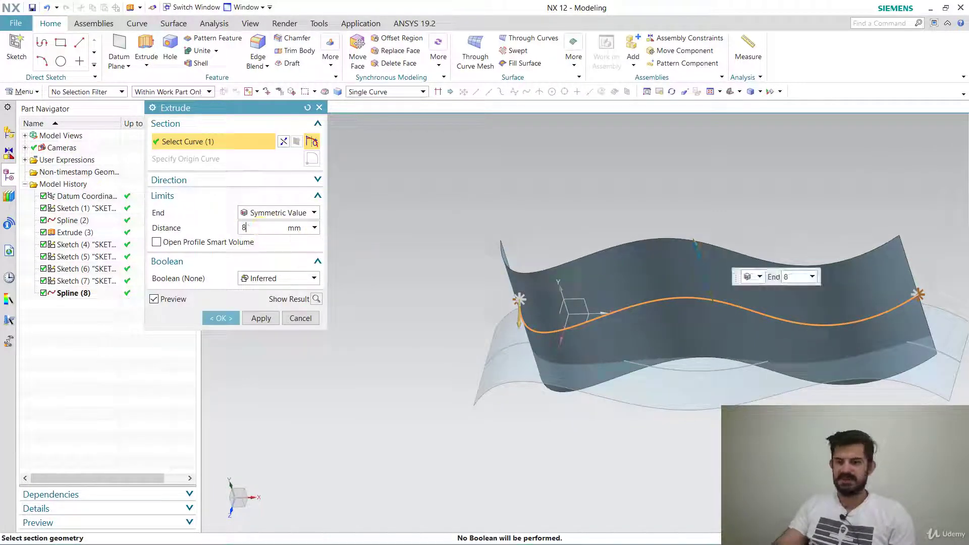
type("0")
key("Return")
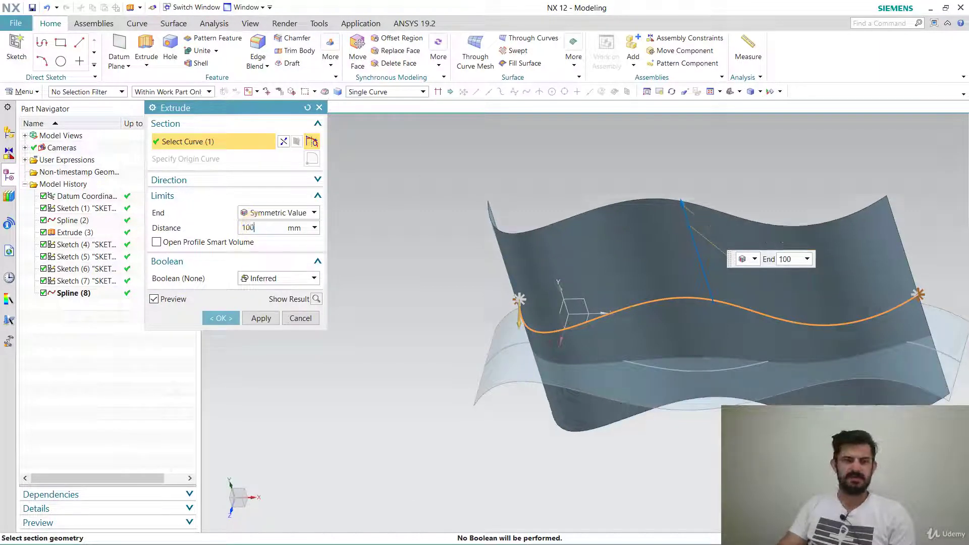
left_click(221, 318)
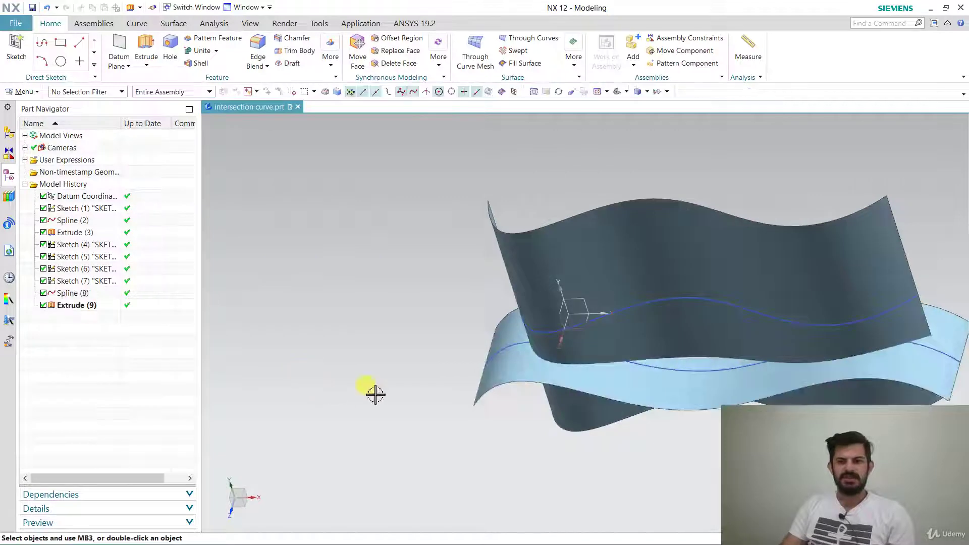
Create an Intersection Curve with the wide second surface as Set 1 and the first strip surface as Set 2.
mouse_move(372, 391)
middle_mouse_down()
mouse_move(340, 435)
mouse_move(468, 396)
mouse_move(524, 418)
mouse_move(568, 378)
mouse_move(567, 353)
mouse_move(524, 351)
mouse_move(463, 383)
mouse_move(434, 348)
mouse_move(359, 313)
mouse_move(387, 277)
mouse_move(427, 276)
mouse_move(418, 251)
mouse_move(365, 207)
mouse_move(288, 202)
middle_mouse_up()
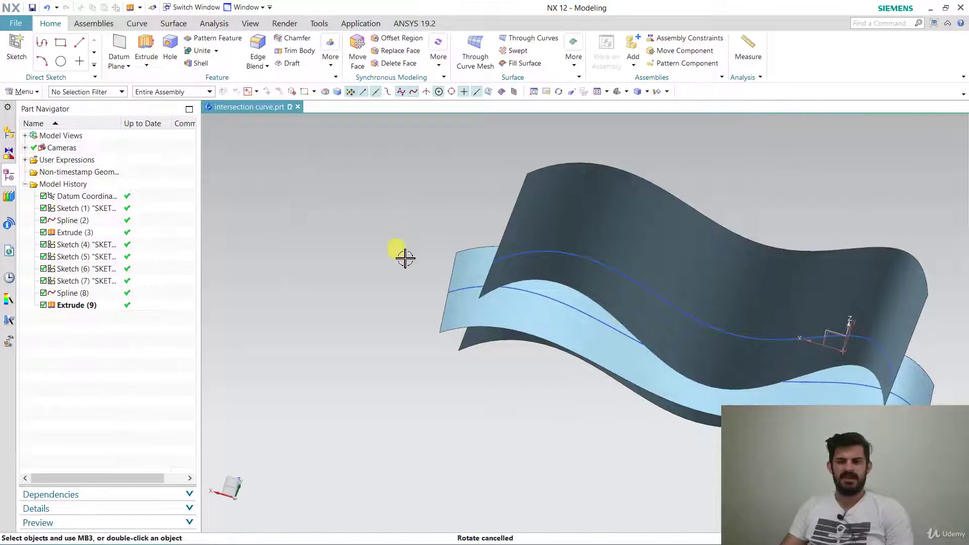
mouse_move(692, 274)
middle_mouse_down()
mouse_move(744, 202)
mouse_move(640, 242)
mouse_move(665, 220)
mouse_move(340, 227)
mouse_move(333, 218)
mouse_move(313, 244)
middle_mouse_up()
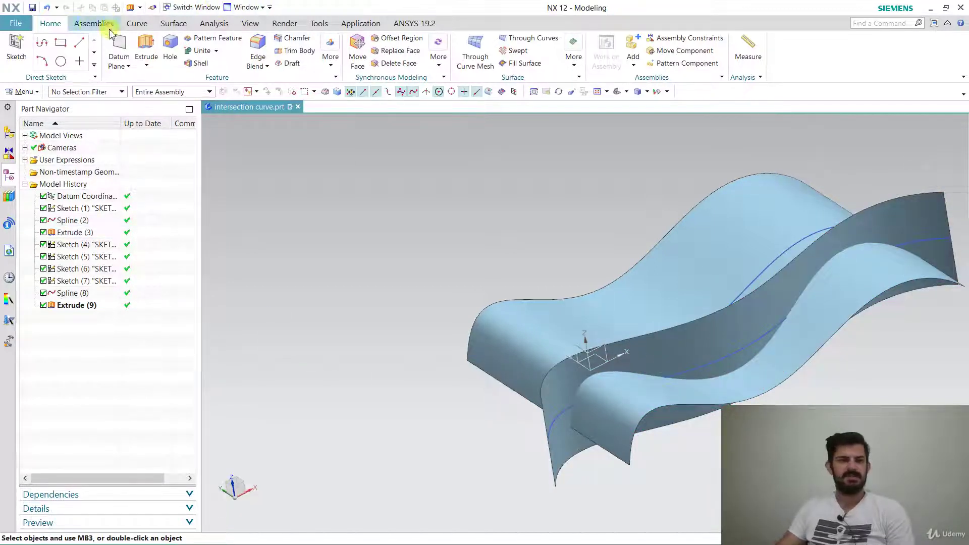
left_click(136, 23)
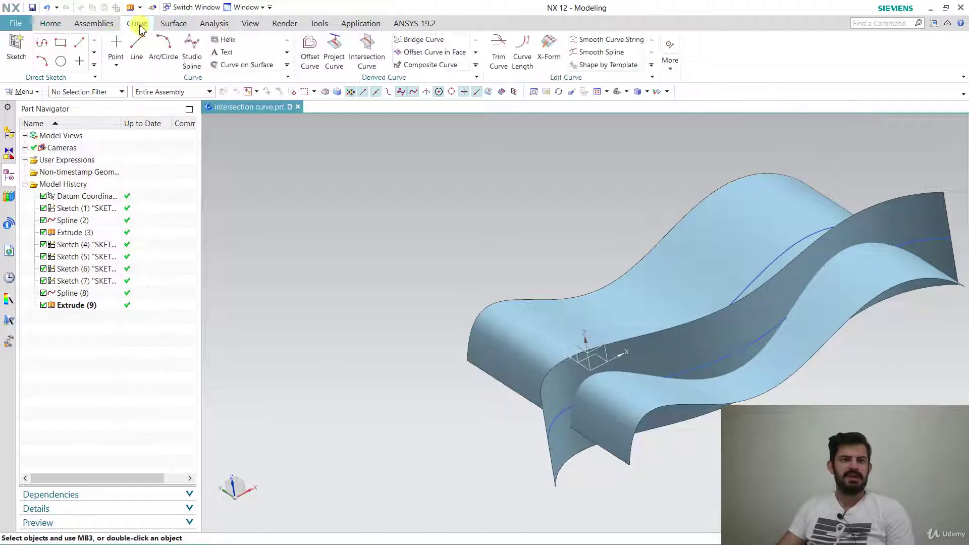
left_click(367, 57)
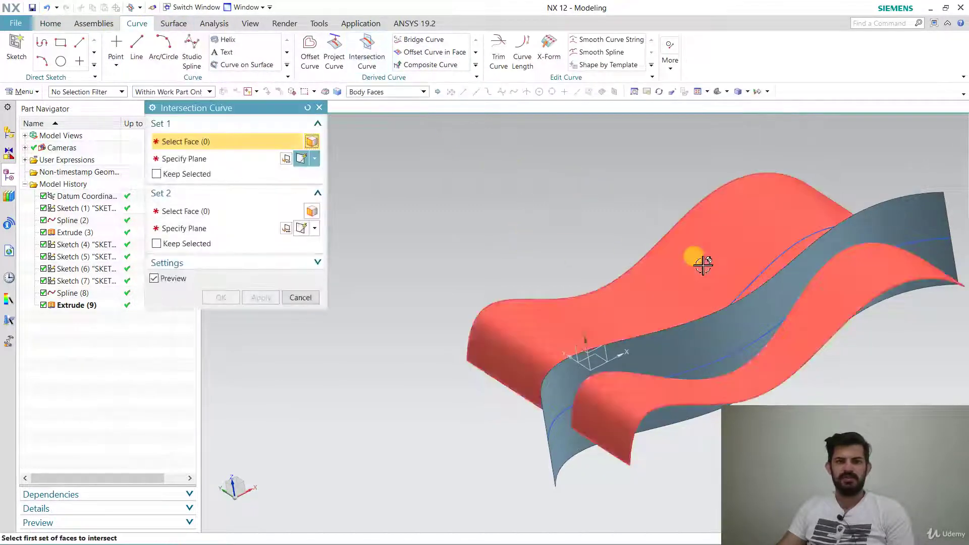
left_click(697, 261)
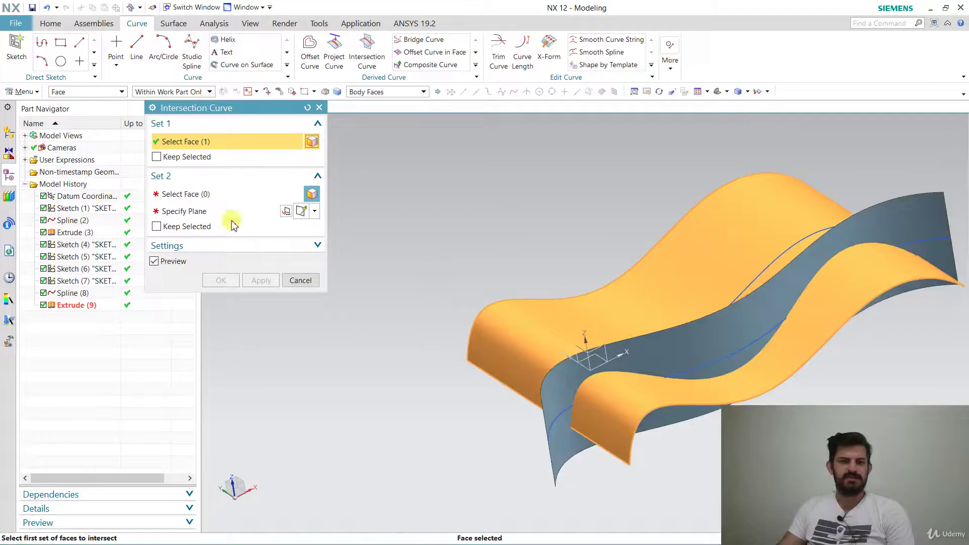
left_click(225, 195)
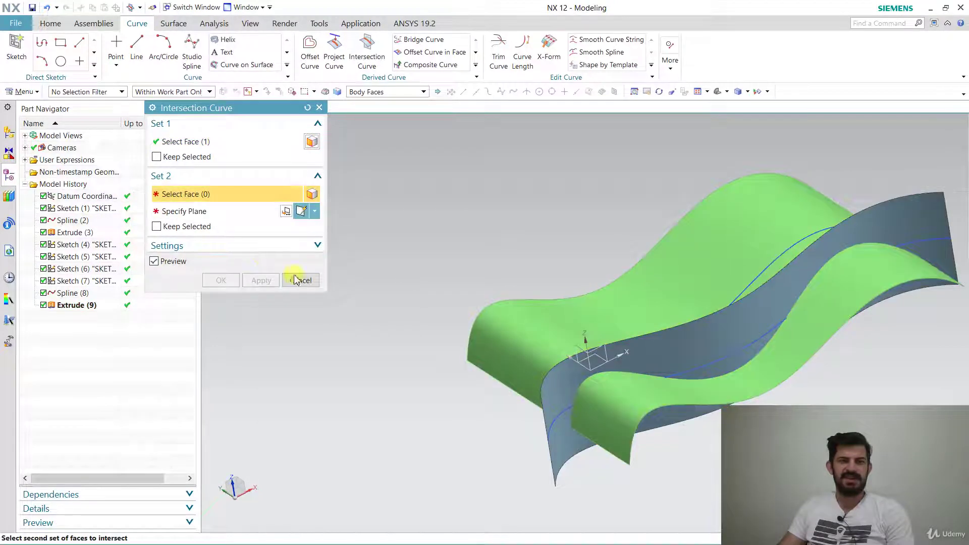
left_click(735, 319)
left_click(220, 263)
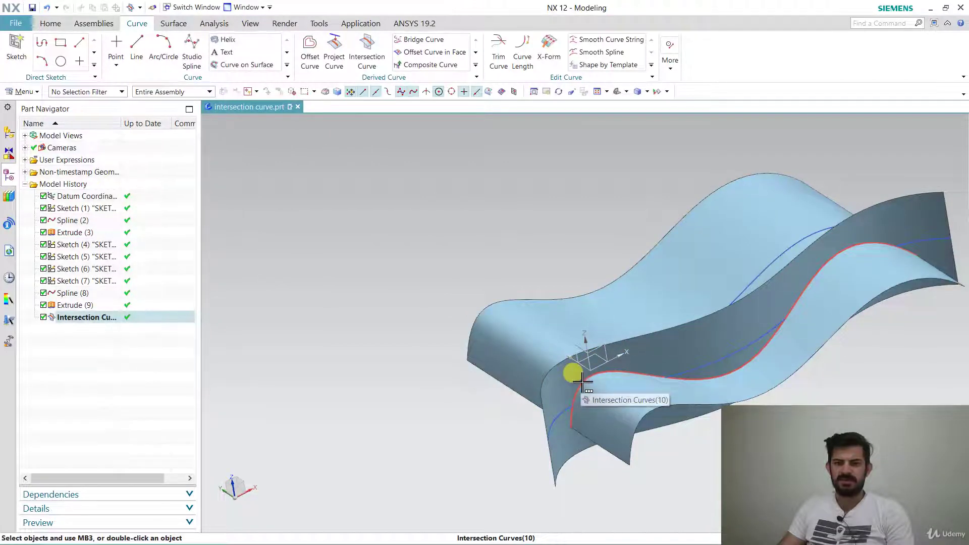
Examine the intersection curve up close where the two extruded surfaces meet.
scroll(583, 385, "up", 2)
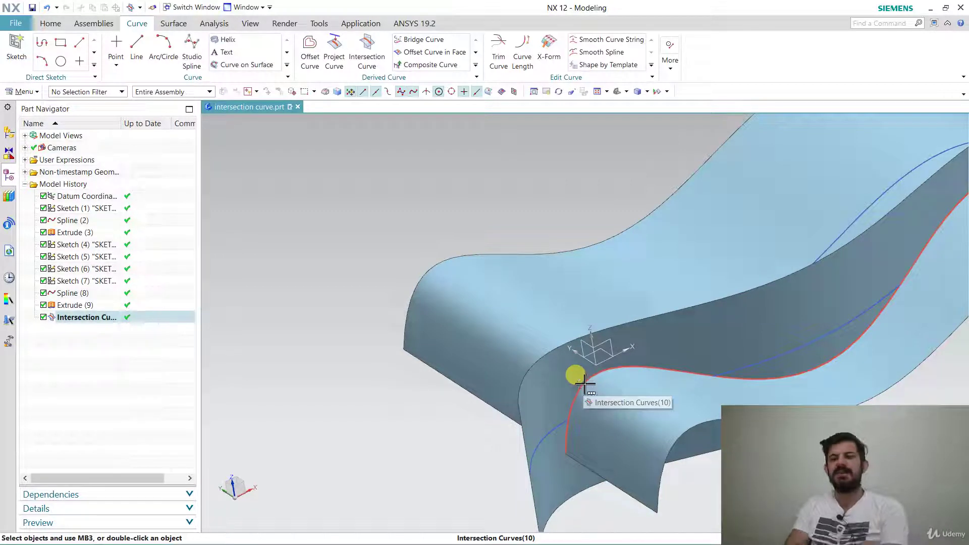
left_click(584, 386)
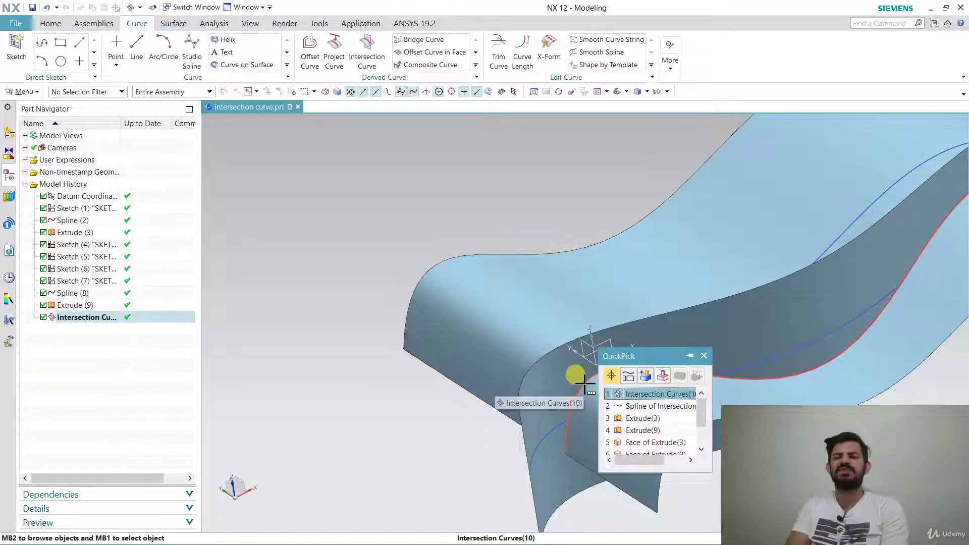
key("Escape")
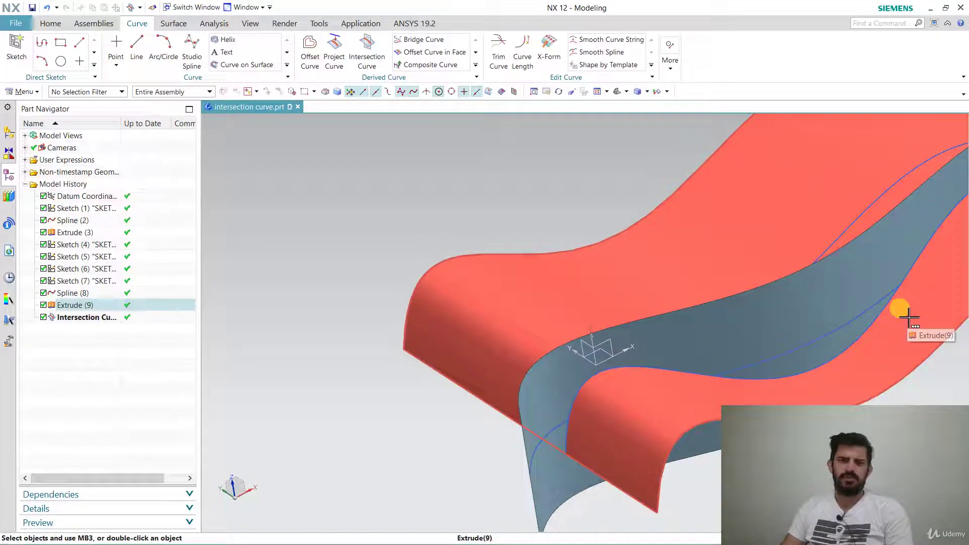
Try hiding the wide second surface and the first strip surface while both source splines are still displayed.
right_click(571, 292)
left_click(589, 317)
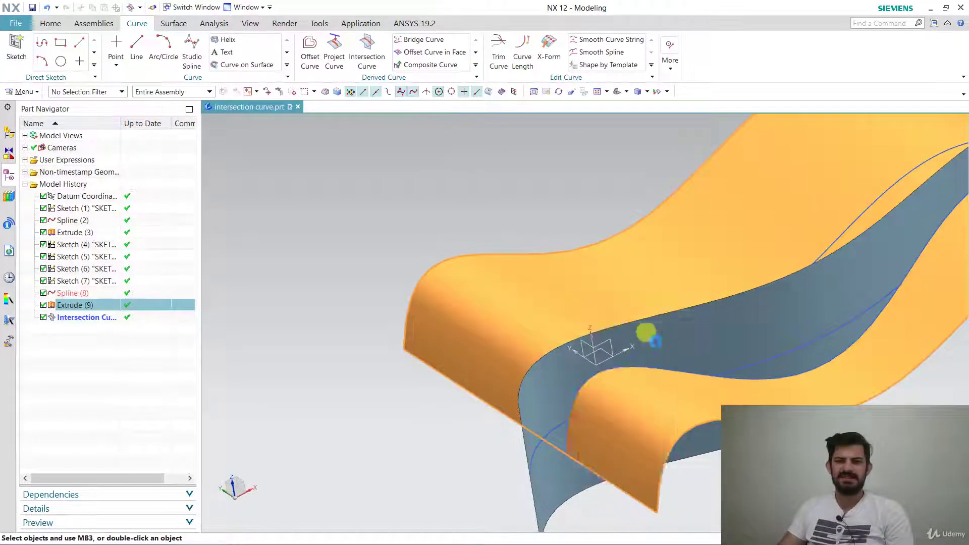
right_click(701, 334)
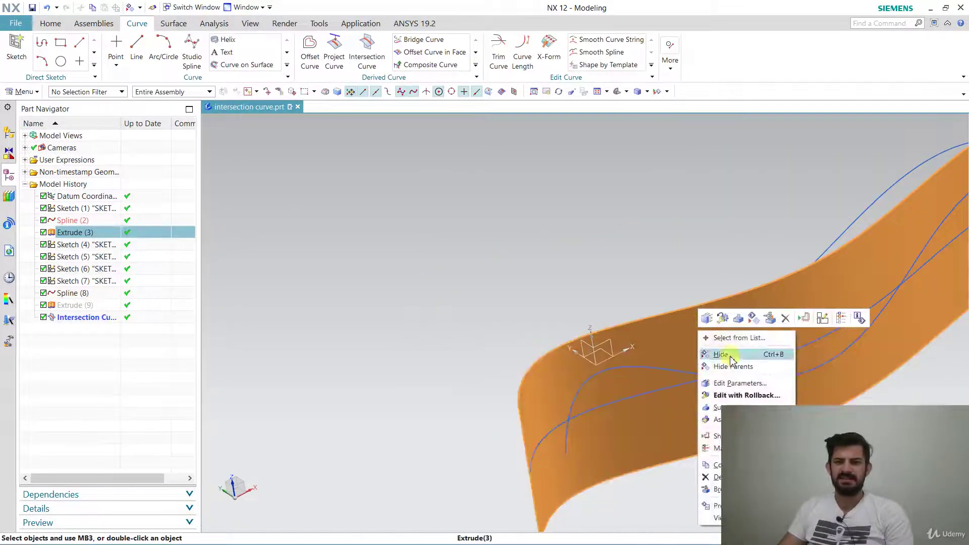
left_click(725, 355)
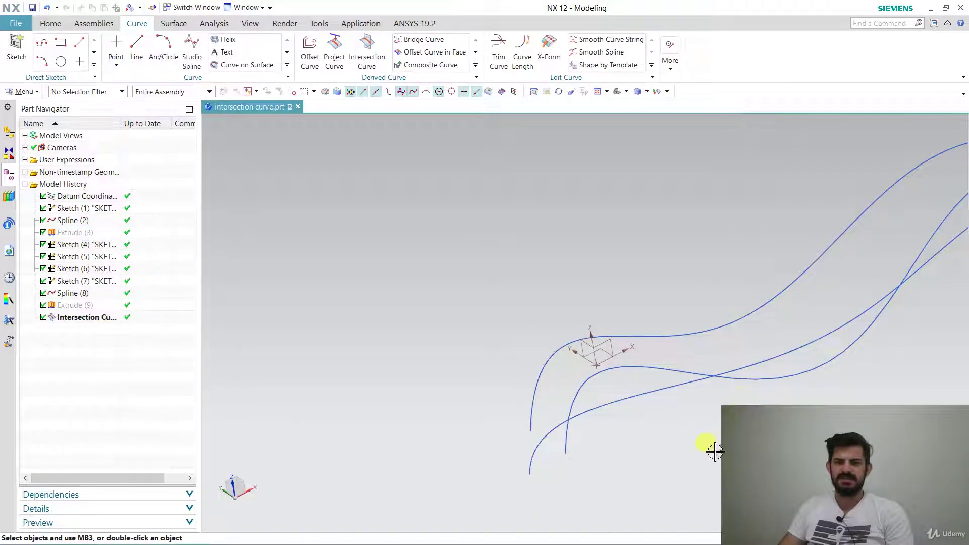
middle_click_drag(715, 452, 676, 401)
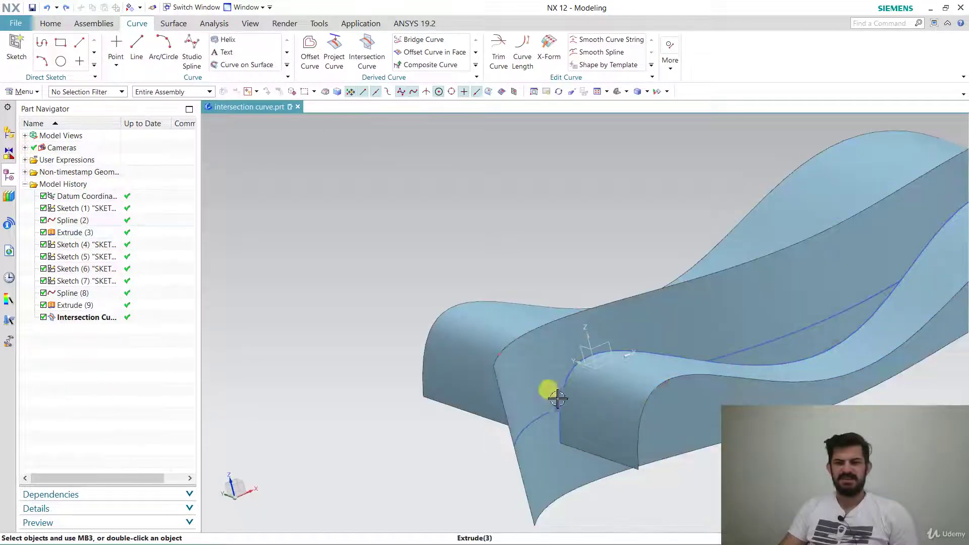
Hide both source splines, Spline (8) on the wide surface and Spline (2) of the strip surface.
middle_click_drag(567, 220, 560, 278)
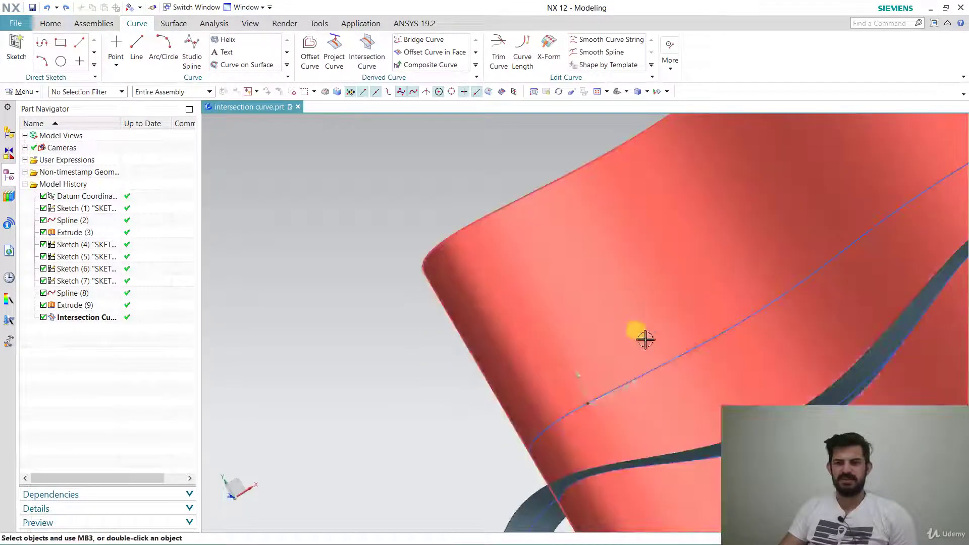
left_click(680, 361)
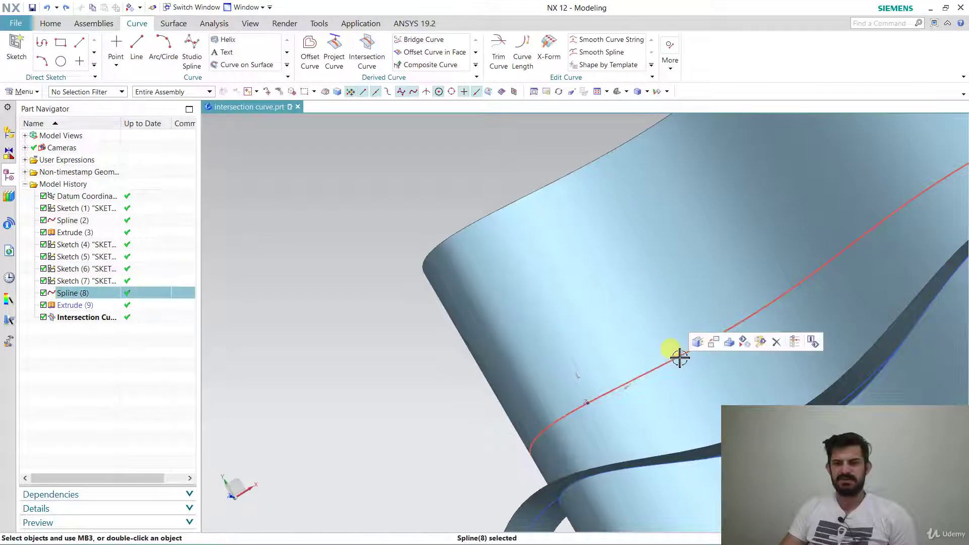
right_click(679, 357)
left_click(696, 380)
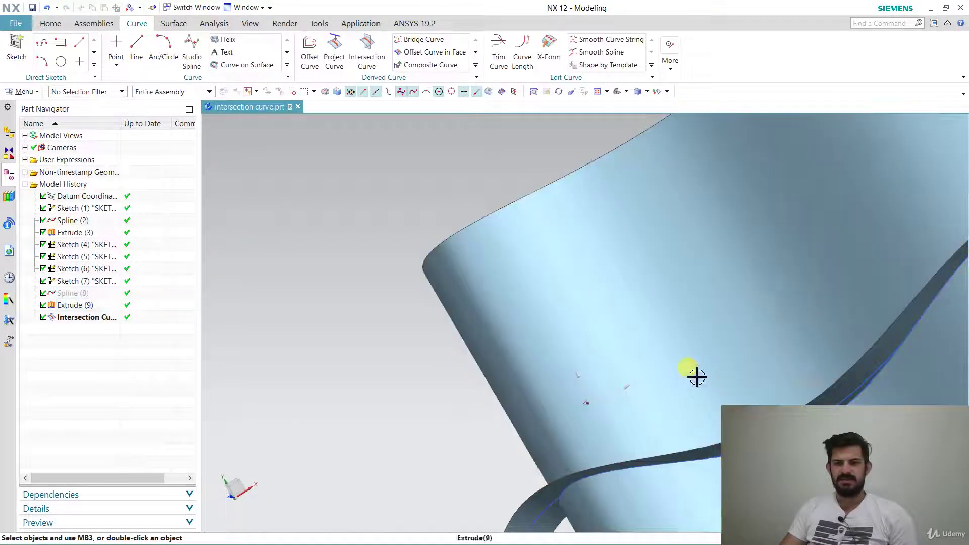
middle_click_drag(697, 377, 605, 441)
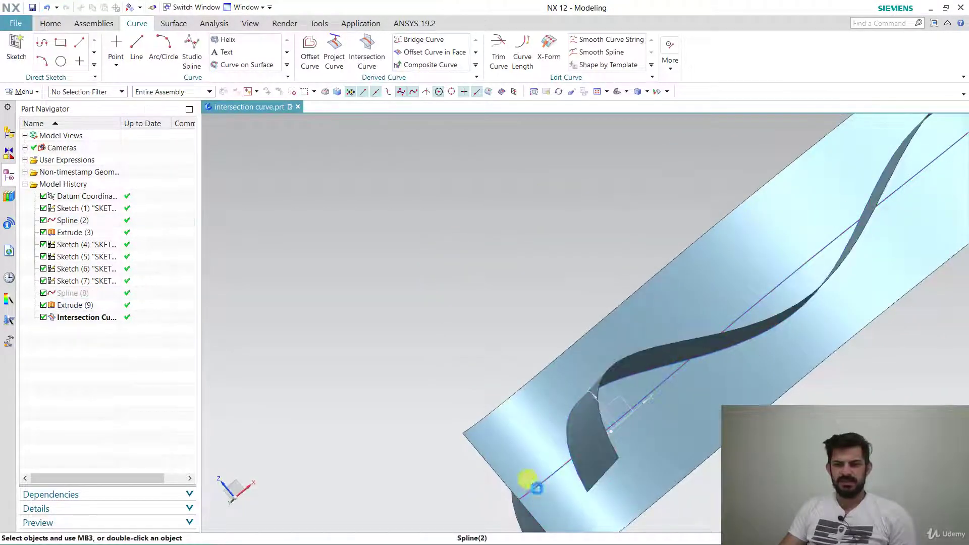
right_click(527, 482)
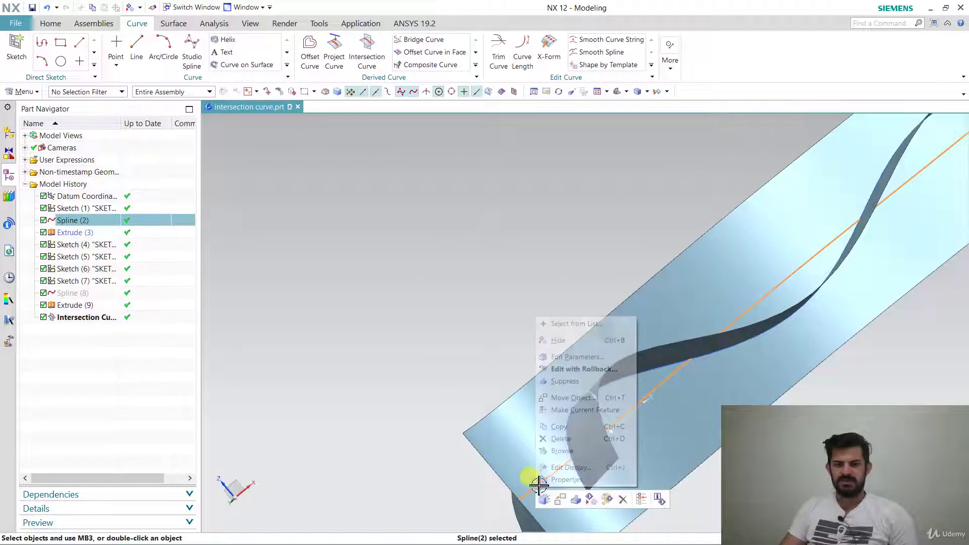
left_click(558, 340)
Hide the wide surface Extrude (9) and the strip surface Extrude (3) to view the intersection curve alone.
middle_click_drag(567, 278, 594, 329)
right_click(614, 290)
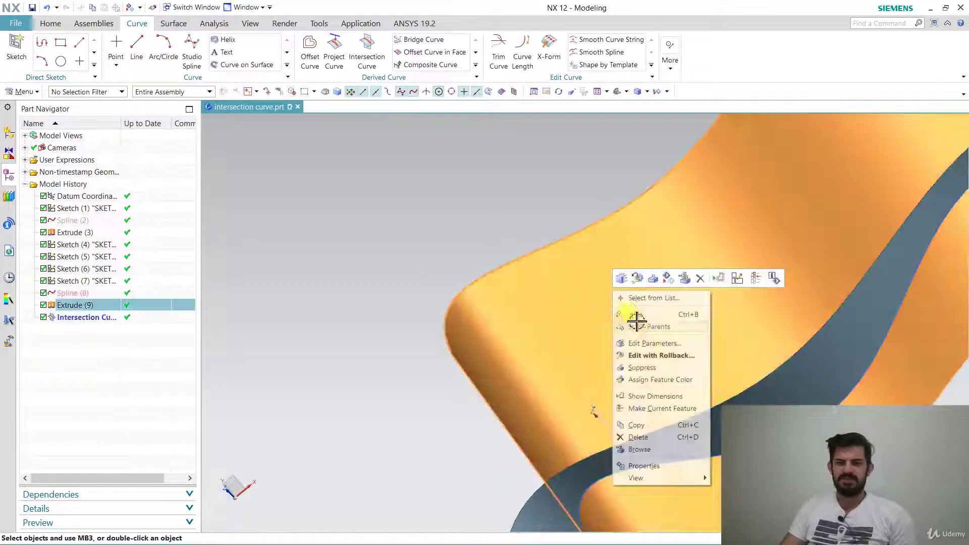
left_click(629, 314)
scroll(686, 339, "down", 3)
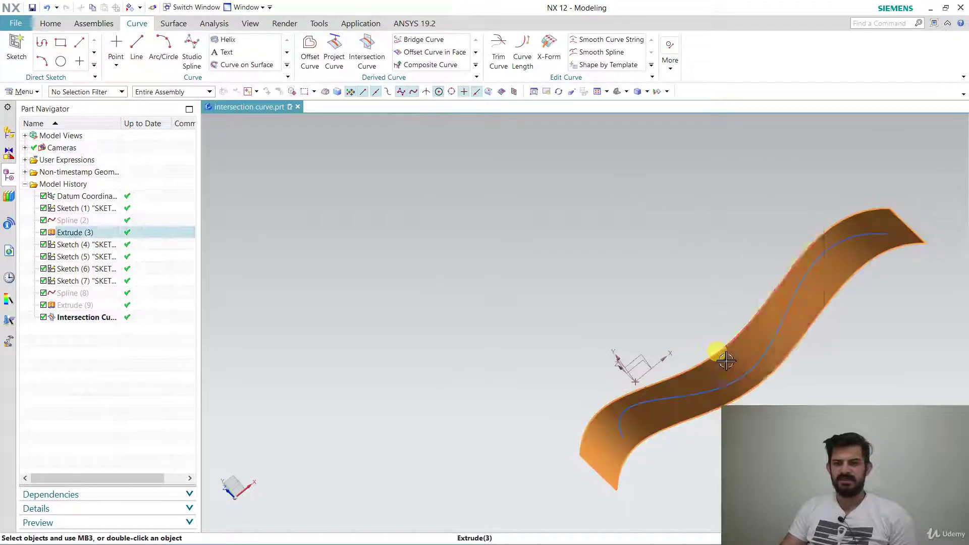
right_click(730, 356)
left_click(762, 200)
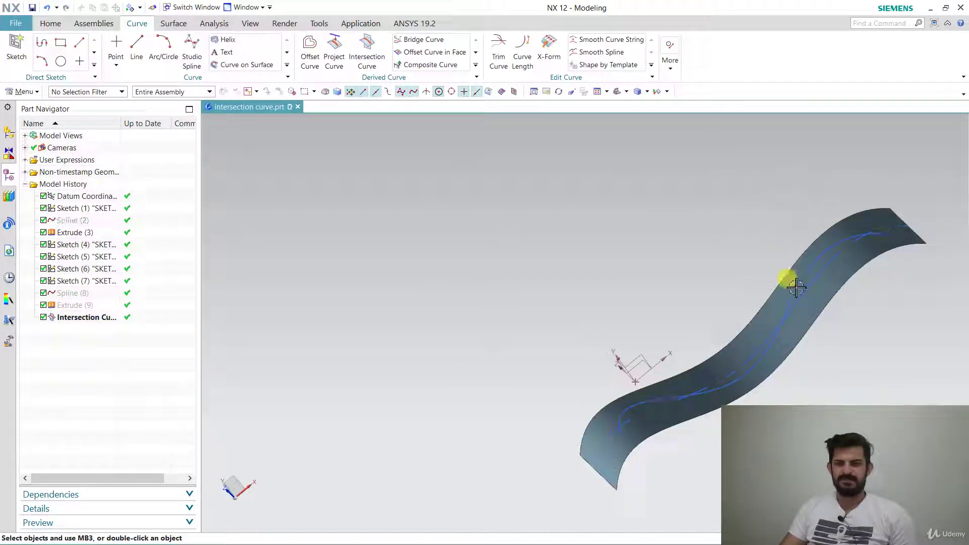
right_click(742, 327)
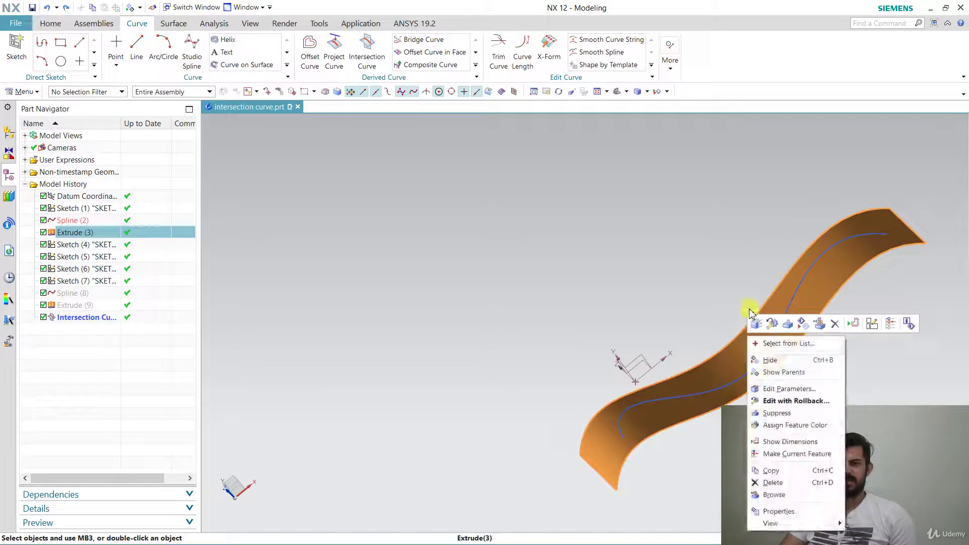
left_click(770, 360)
middle_click_drag(762, 367, 842, 390)
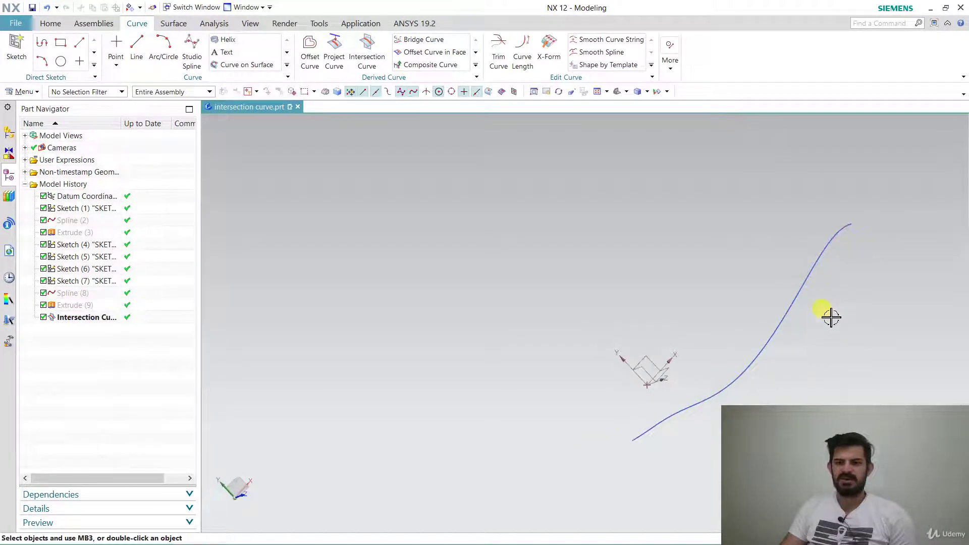
middle_click_drag(831, 317, 614, 161)
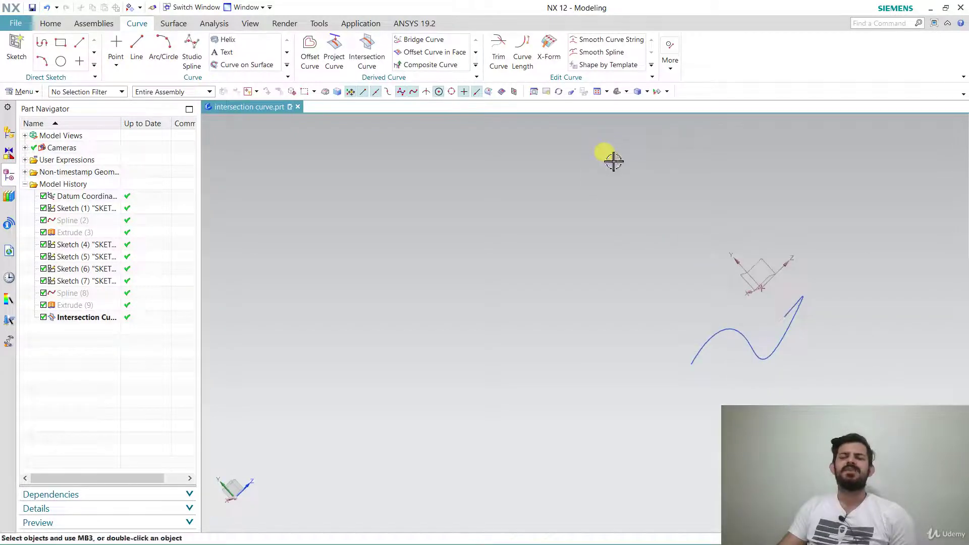